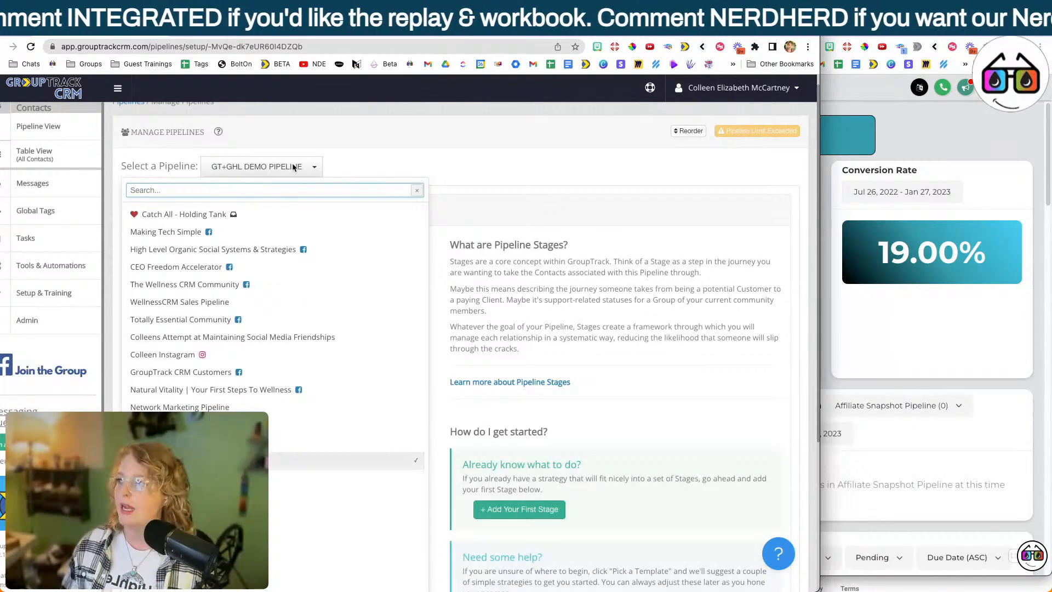
Examine the getting-started options for adding stages to GT+GHL DEMO PIPELINE.
click(293, 167)
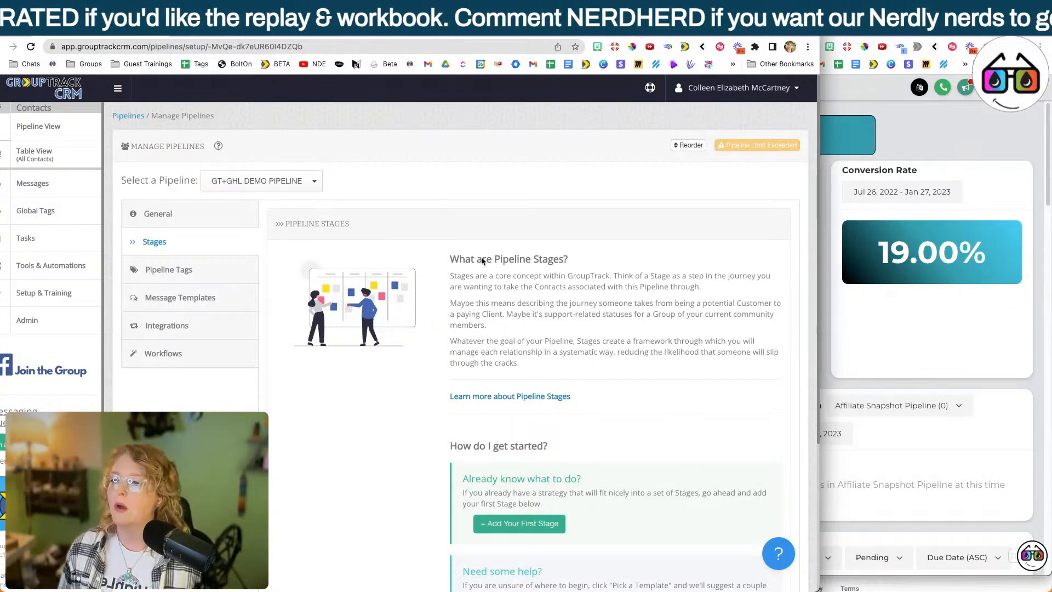
scroll(482, 260, down, 2)
scroll(482, 260, down, 1)
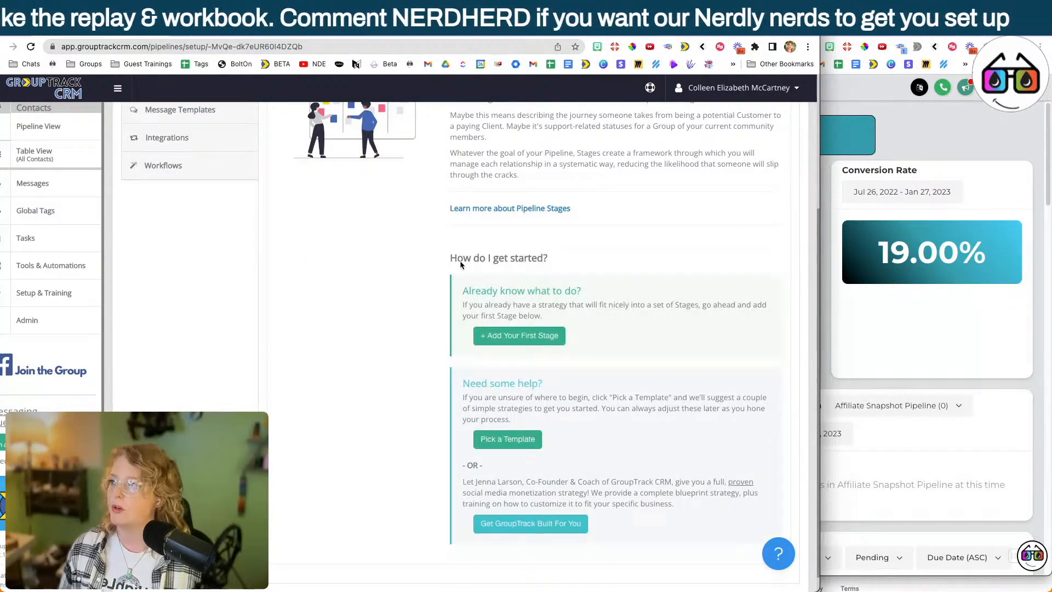
scroll(460, 265, up, 3)
Import the Prospecting Group Pipeline template into GT+GHL DEMO PIPELINE, including stages, tags and message templates.
click(208, 212)
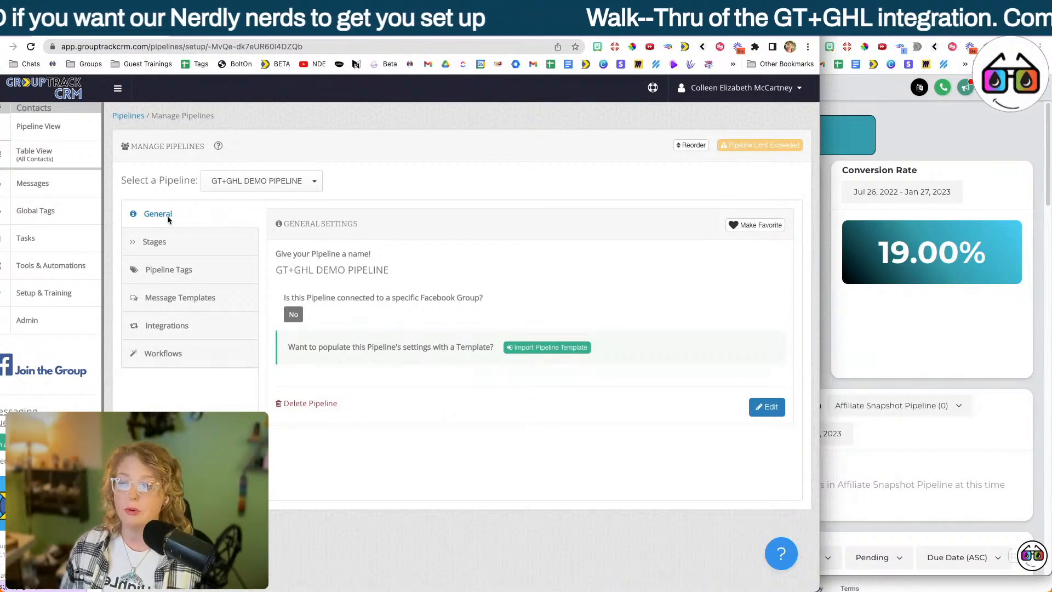
click(575, 349)
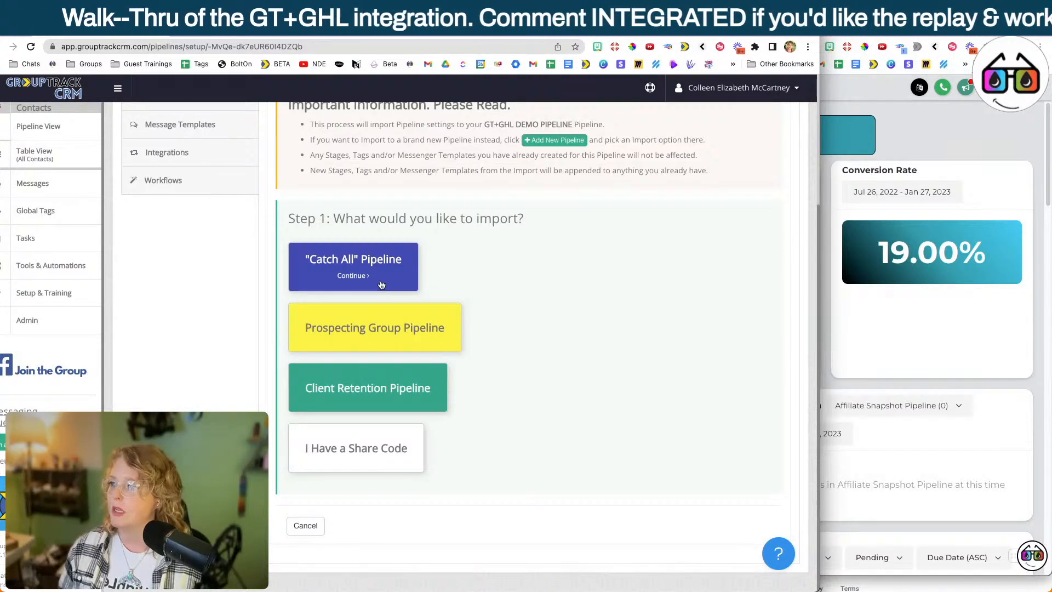
click(366, 324)
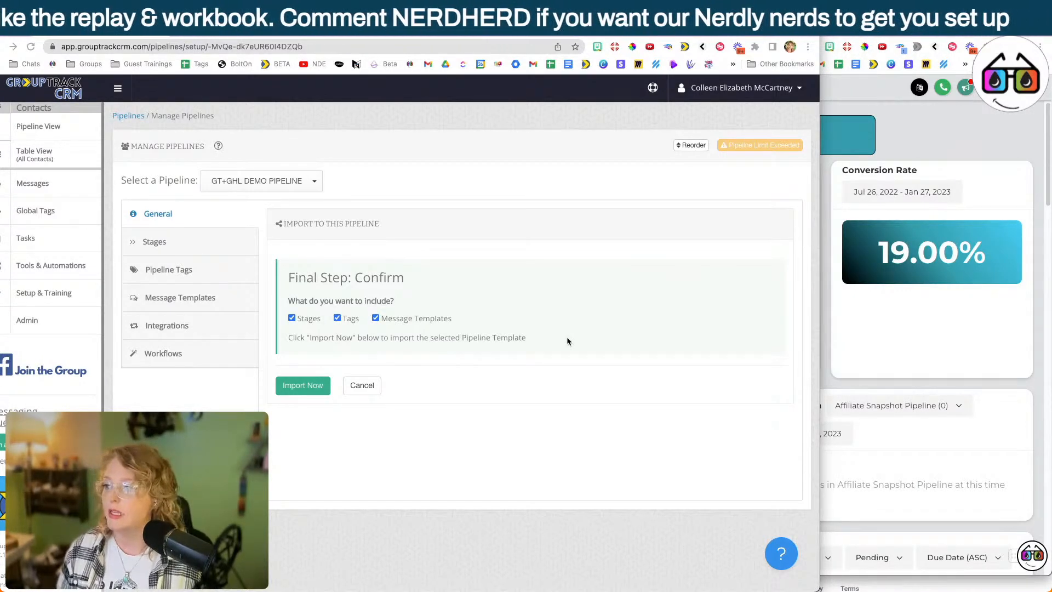
click(302, 386)
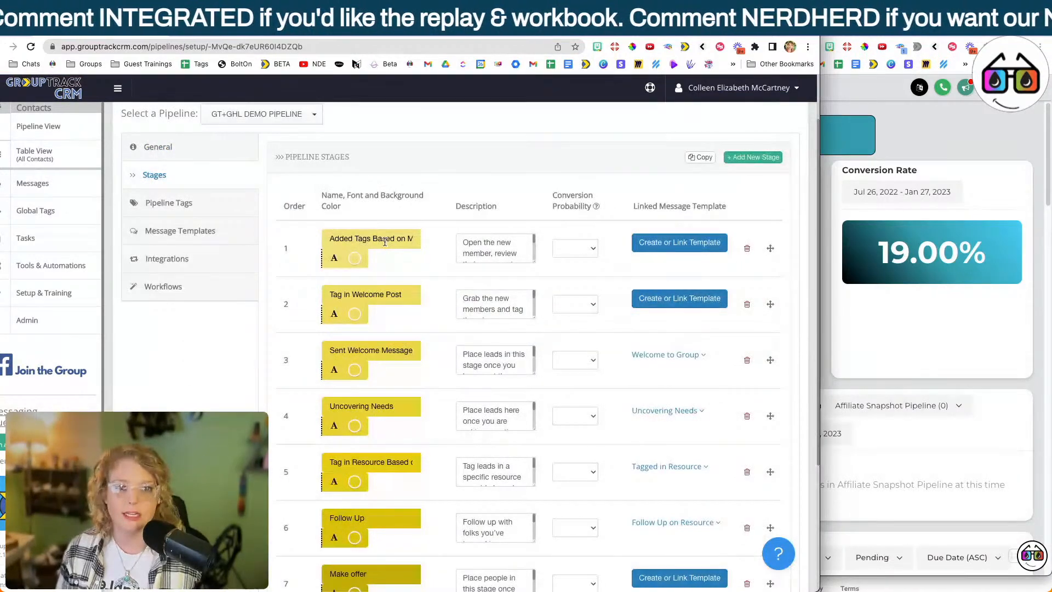
Check the first imported stage's full name, and switch to Nerdly to start a new pipeline in its pipeline settings.
scroll(691, 510, down, 1)
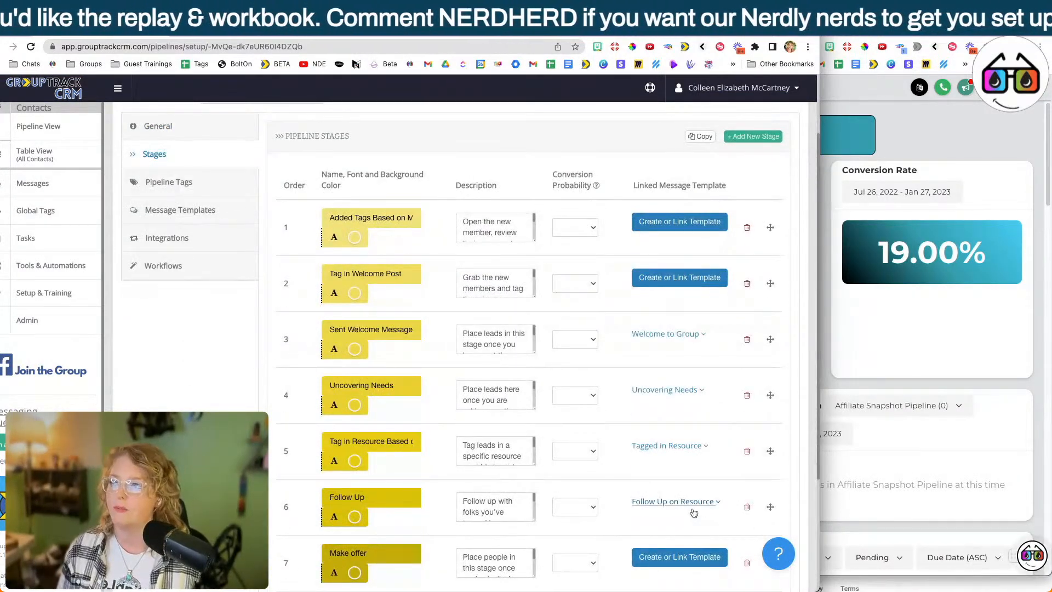
click(385, 216)
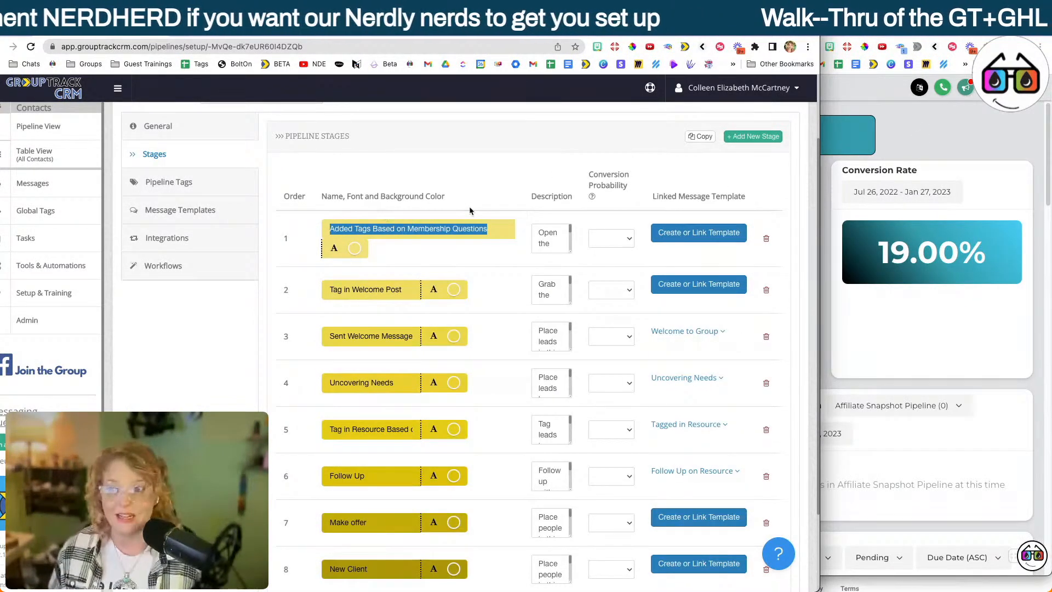
click(917, 142)
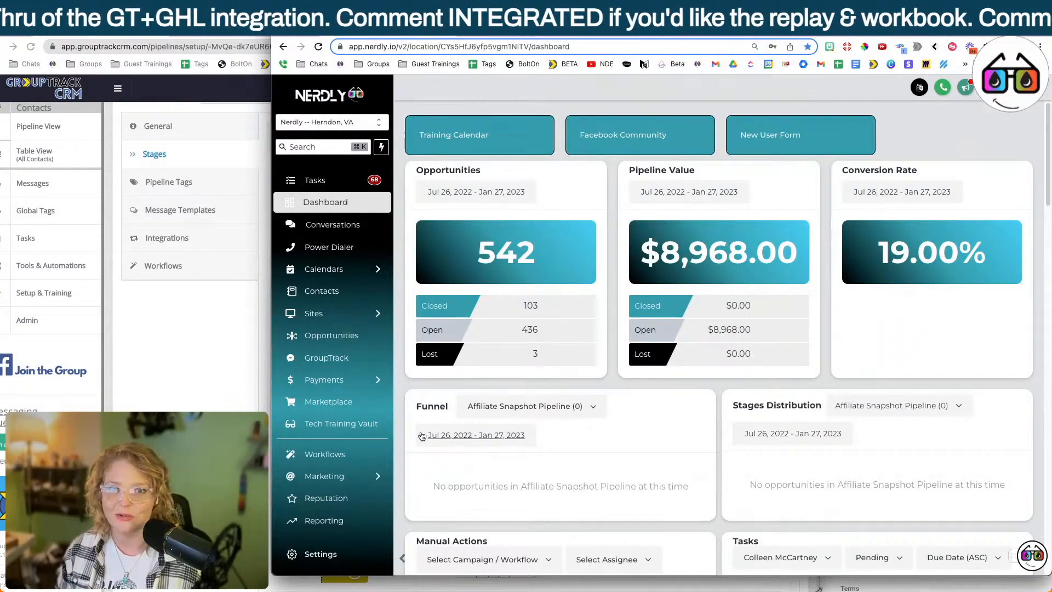
click(320, 554)
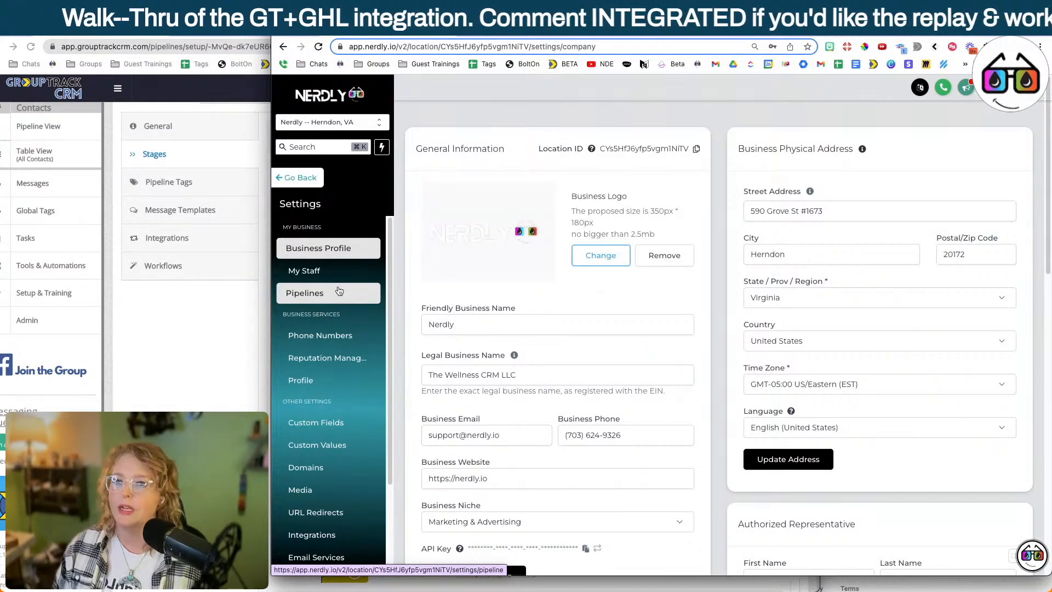
click(339, 292)
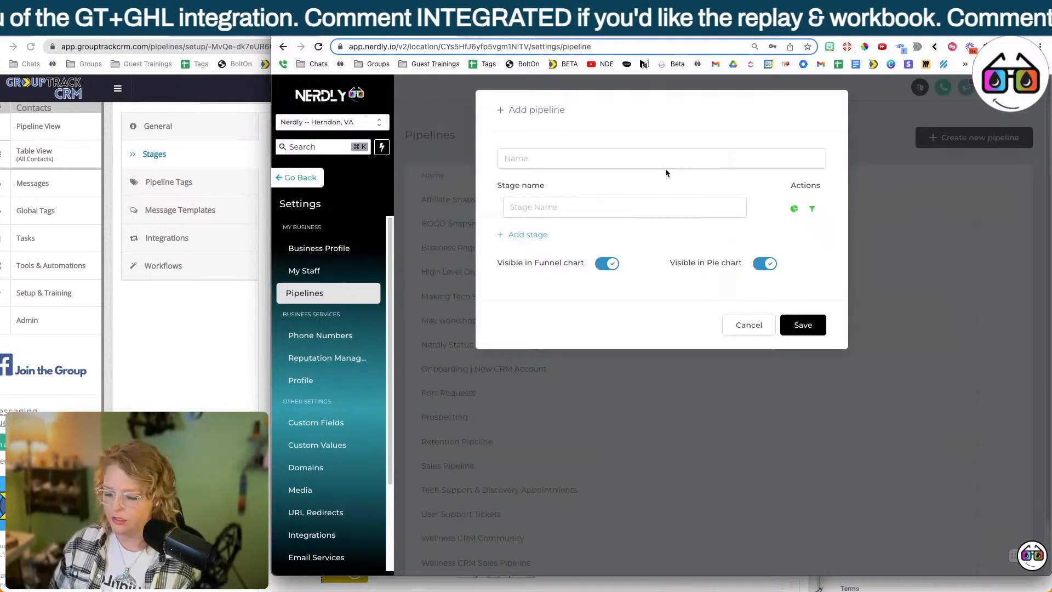
click(626, 159)
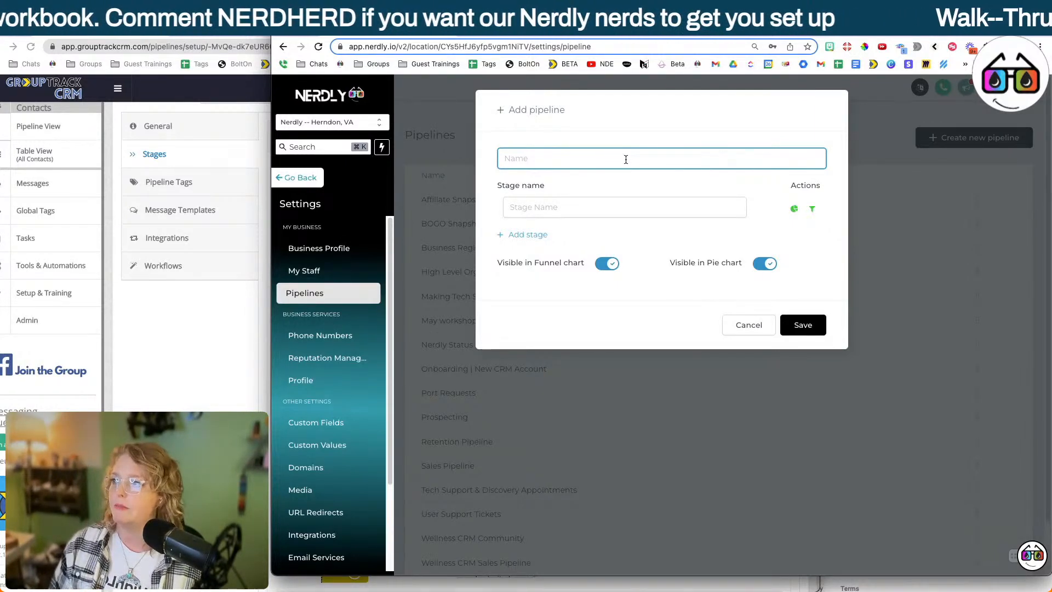
Name the new Nerdly pipeline GT+GHL DEMO PIPELINE, matching the pipeline name in GroupTrack CRM.
click(221, 213)
scroll(221, 214, up, 2)
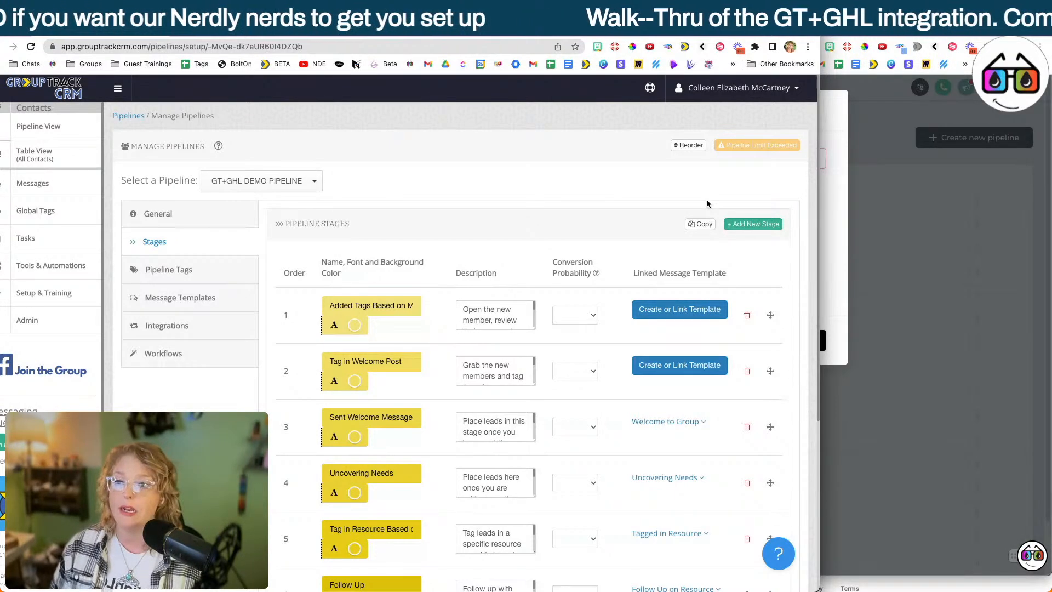
key(super+grave)
click(654, 156)
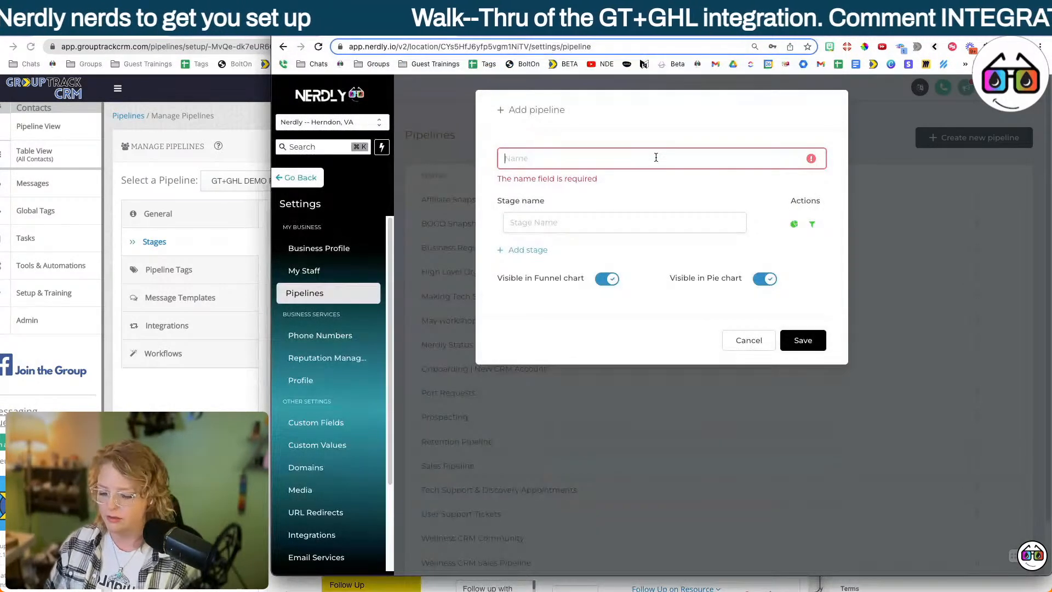
text(GT _)
text(+G)
text(HL )
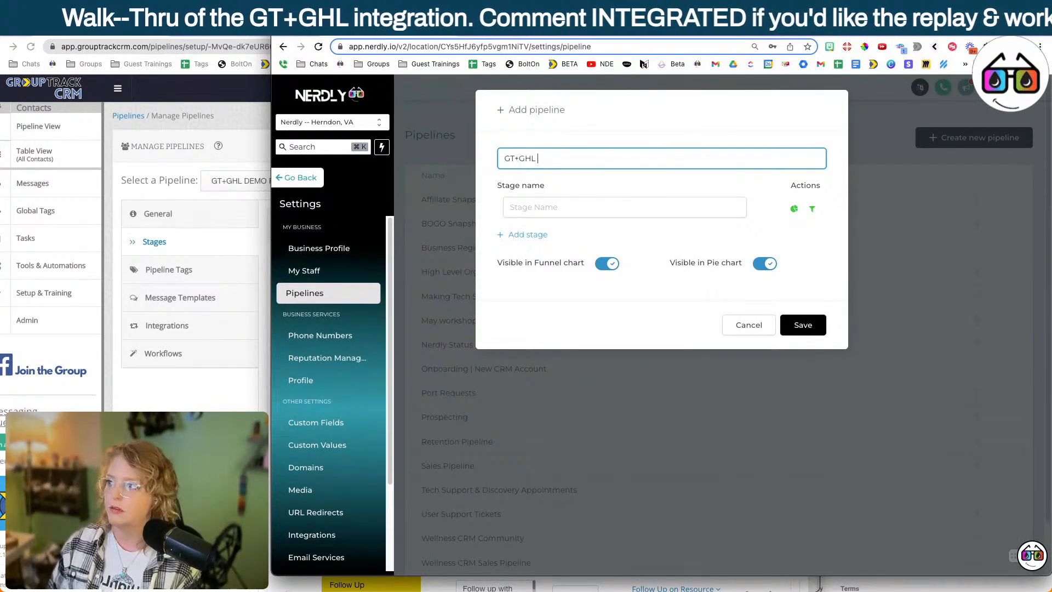
text(DEMO PO)
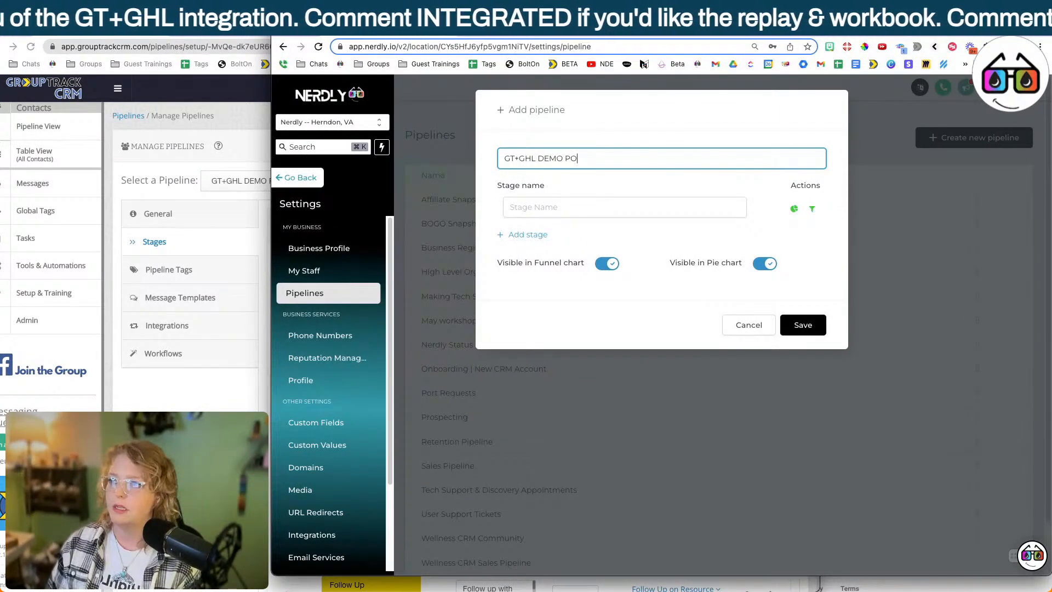
key(BackSpace)
text(IPELINE)
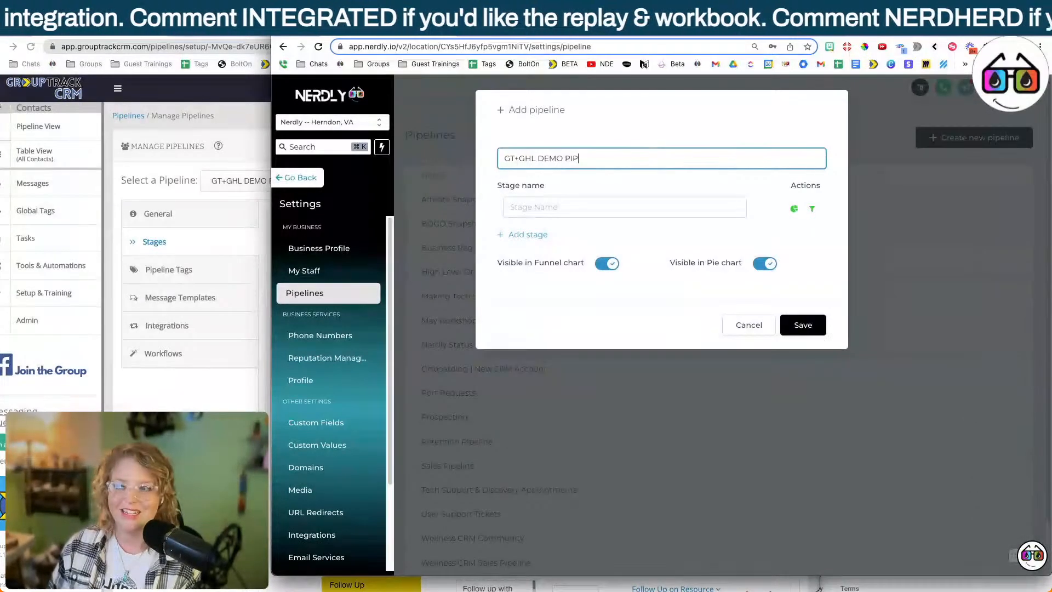
Copy the stage name Added Tags Based on Membership Questions from GroupTrack CRM into the Nerdly pipeline's first stage.
click(197, 256)
triple_click(353, 307)
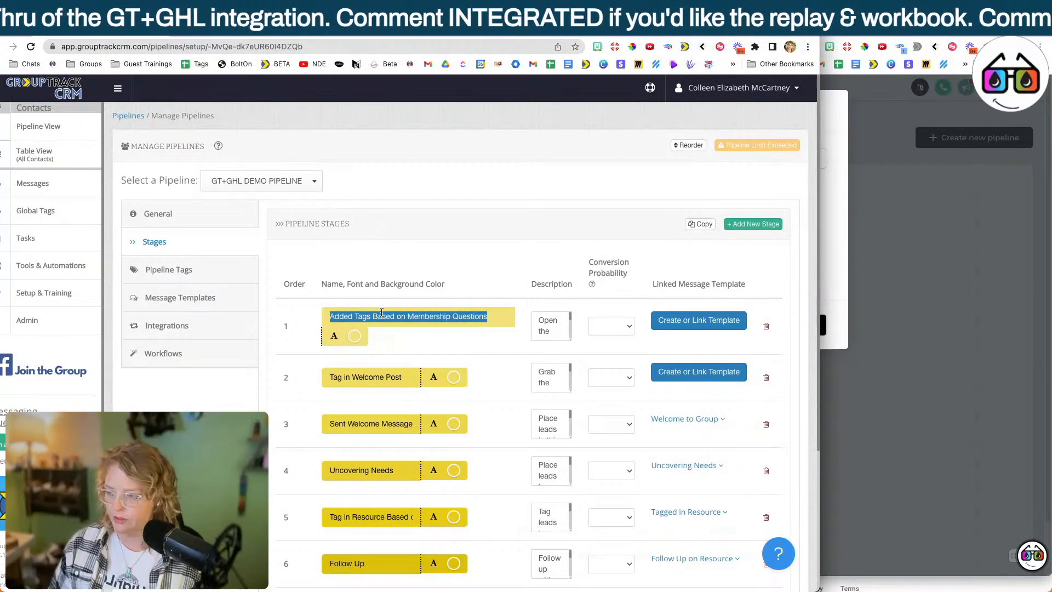
click(897, 319)
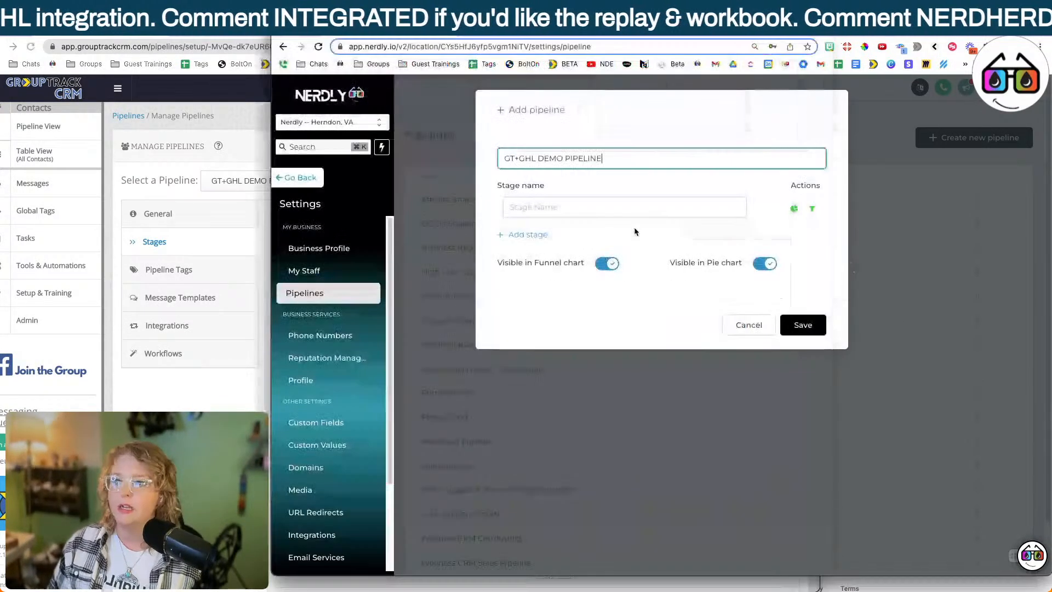
click(597, 208)
text(Added Tags Based on Membership Questions)
Copy the second GroupTrack CRM stage name, Tag in Welcome Post, into a new second stage of the Nerdly pipeline.
click(246, 333)
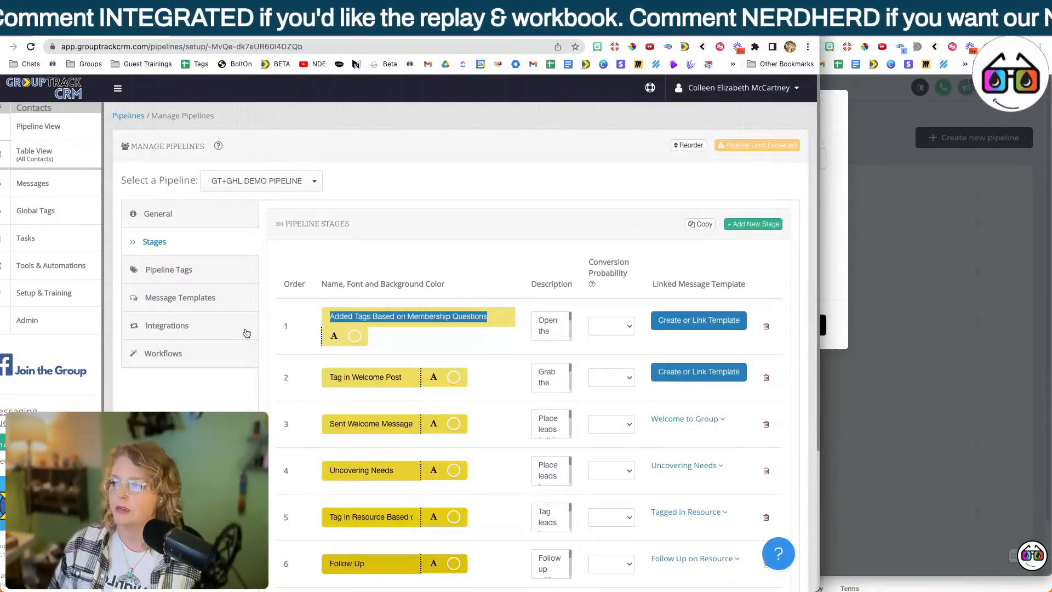
triple_click(390, 377)
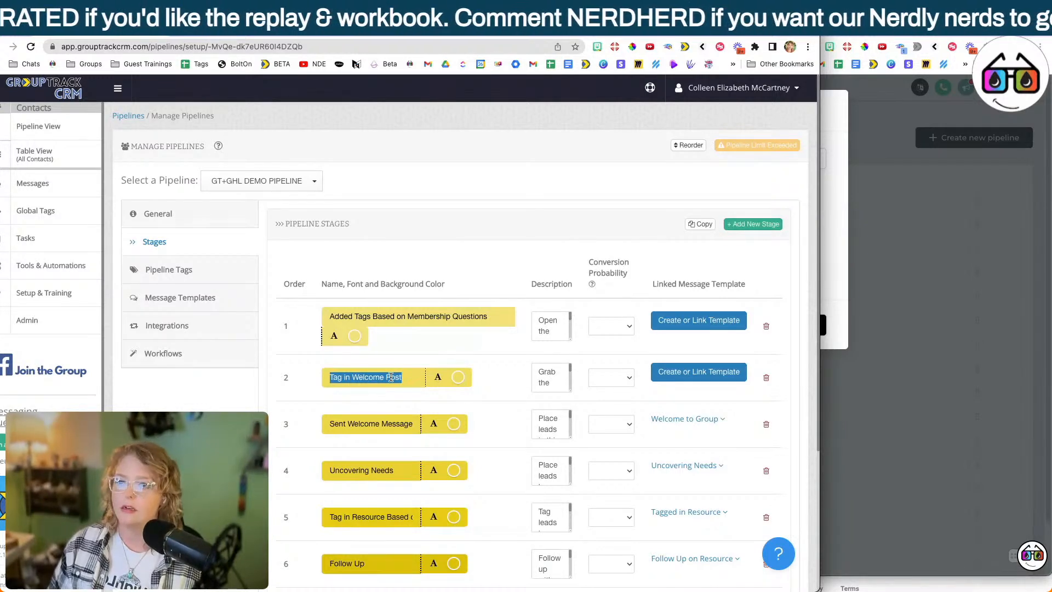
click(876, 307)
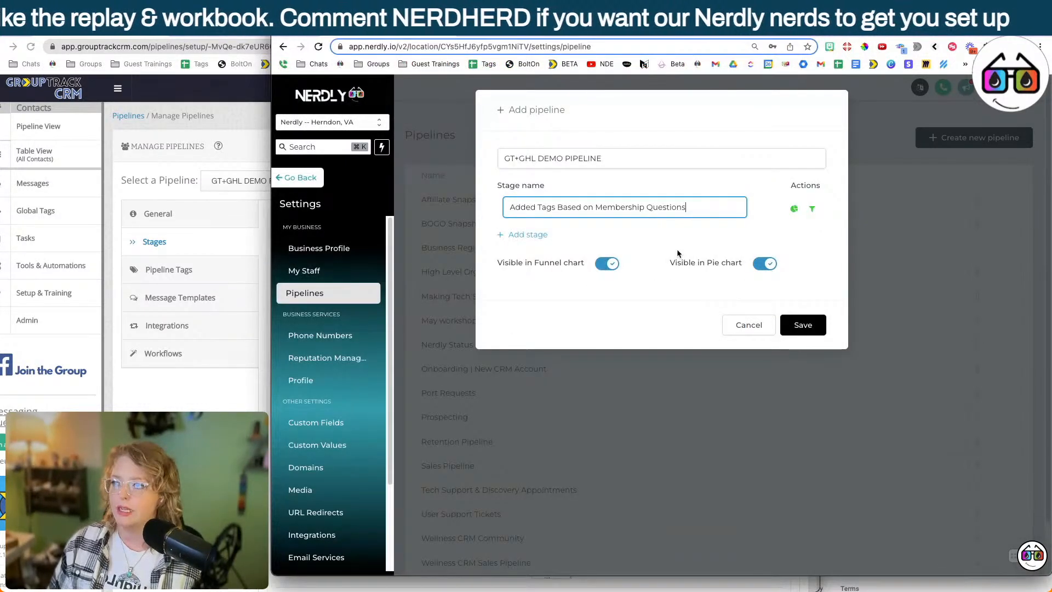
click(536, 235)
Copy the third GroupTrack CRM stage name, Sent Welcome Message, into a new third stage of the Nerdly pipeline.
key(super+grave)
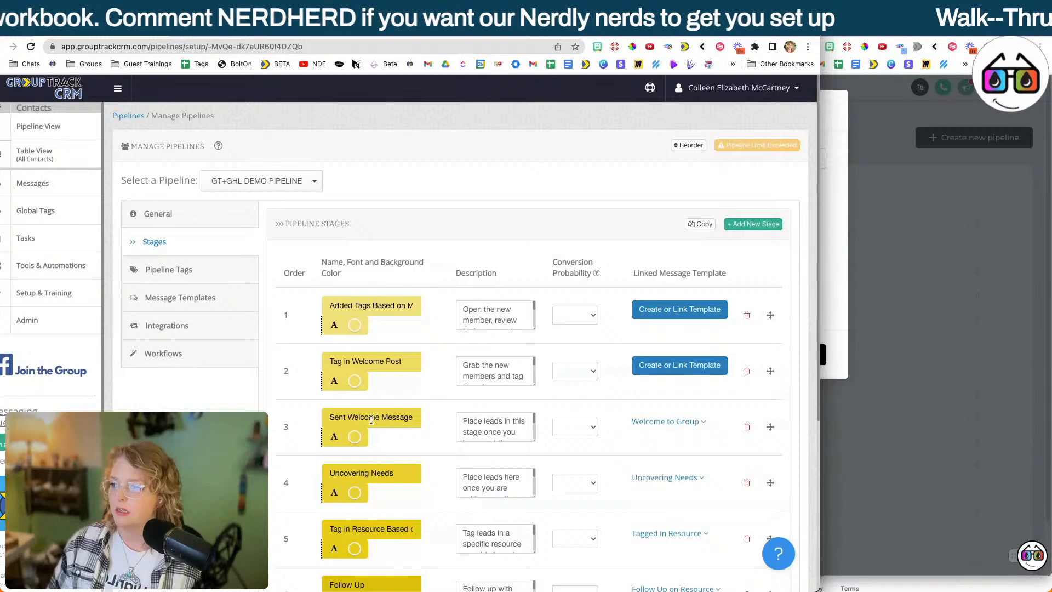
triple_click(370, 420)
key(ctrl+c)
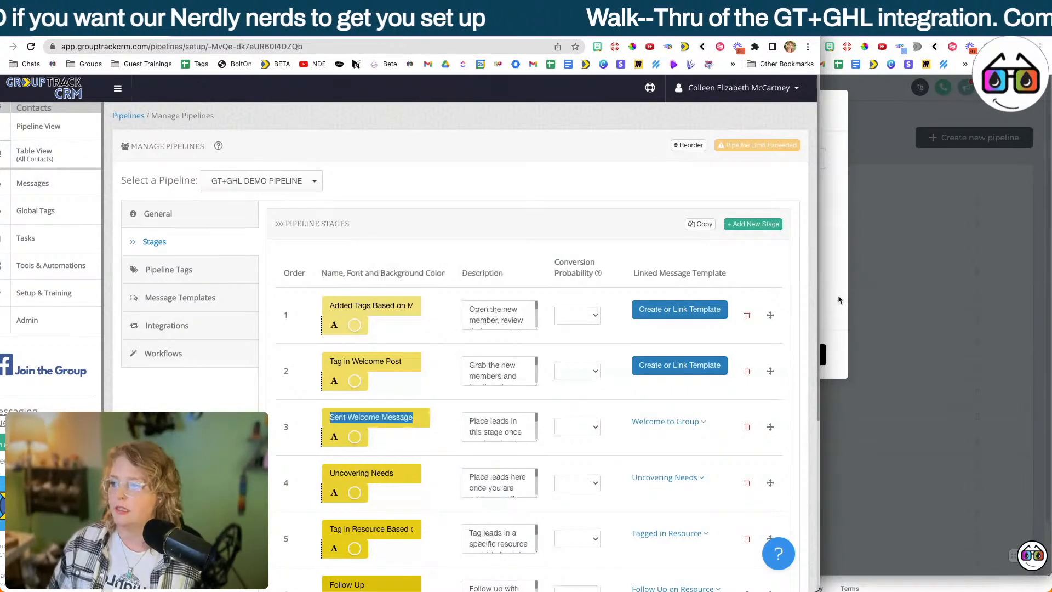
key(super+grave)
key(ctrl+v)
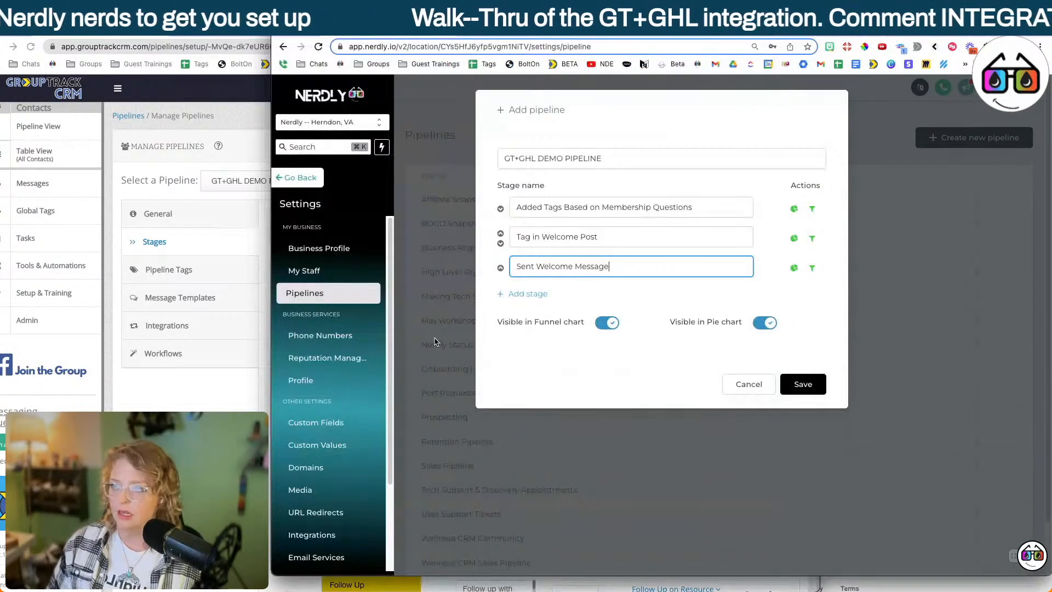
Copy the stage name Uncovering Needs from GroupTrack CRM and add a fourth stage for it in the Nerdly pipeline.
key(super+grave)
click(851, 288)
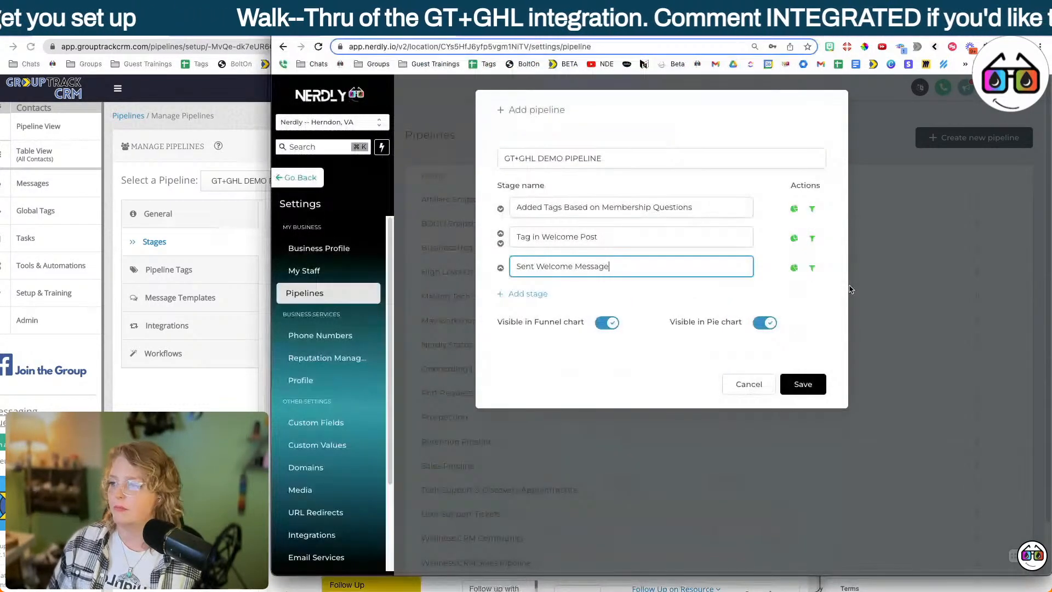
key(super+grave)
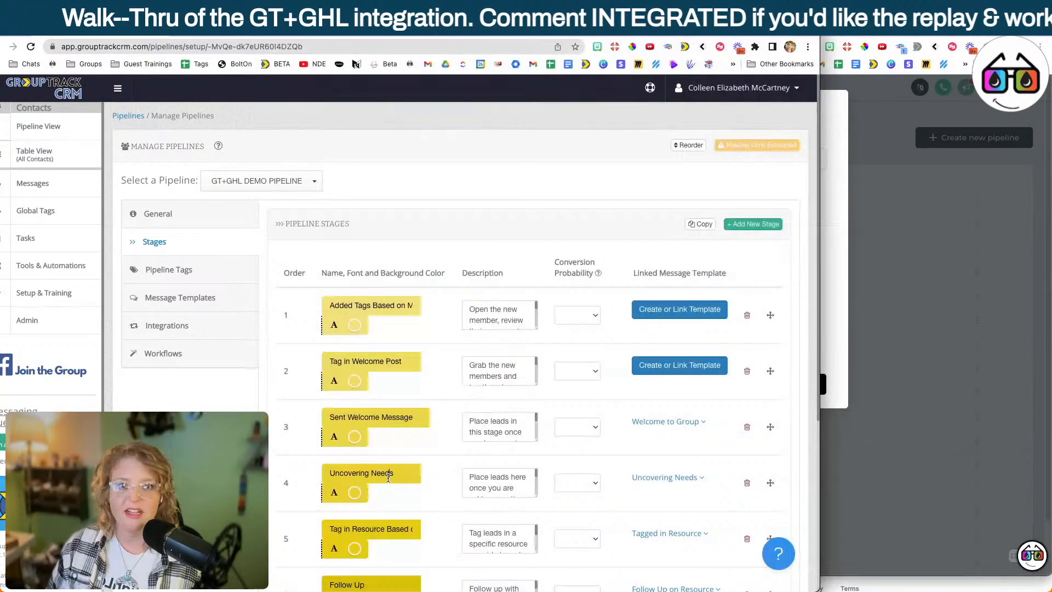
triple_click(388, 474)
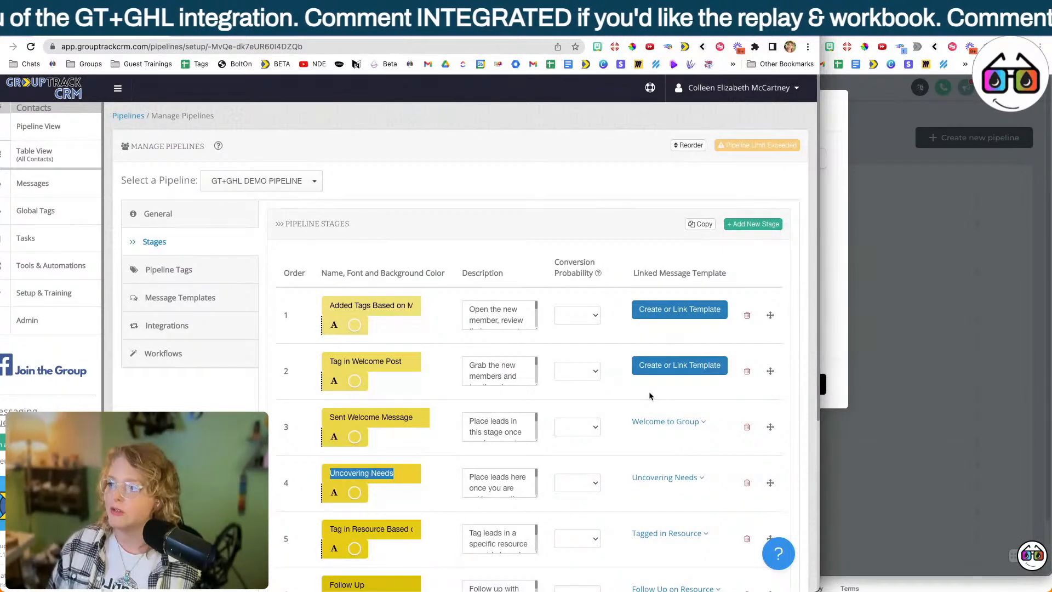
key(super+grave)
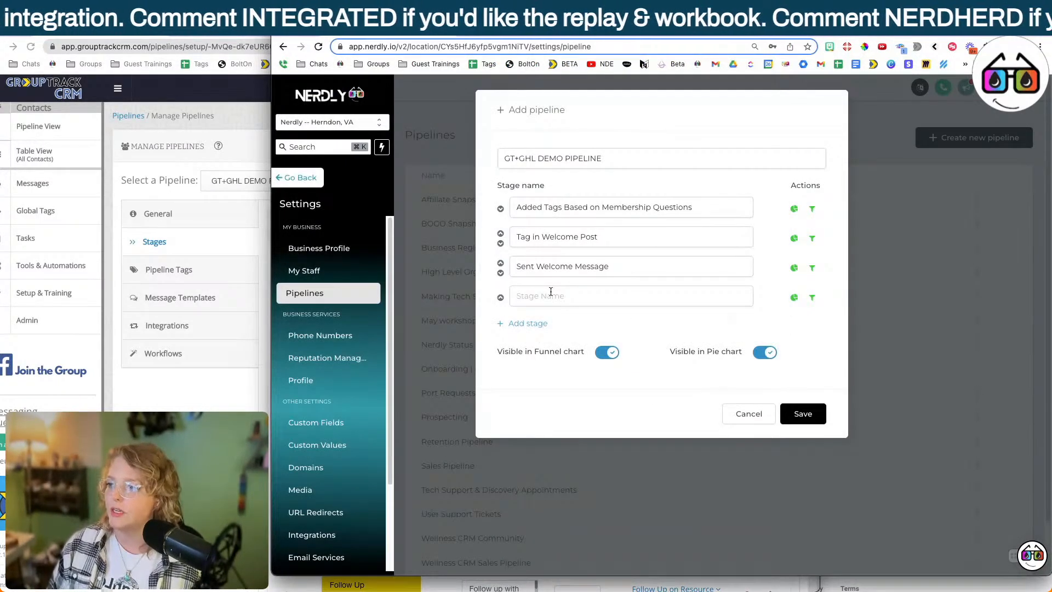
Copy the stage names Tag in Resource Based on Needs, Follow Up and Make offer from GroupTrack CRM into new stages of the Nerdly pipeline.
key(super+grave)
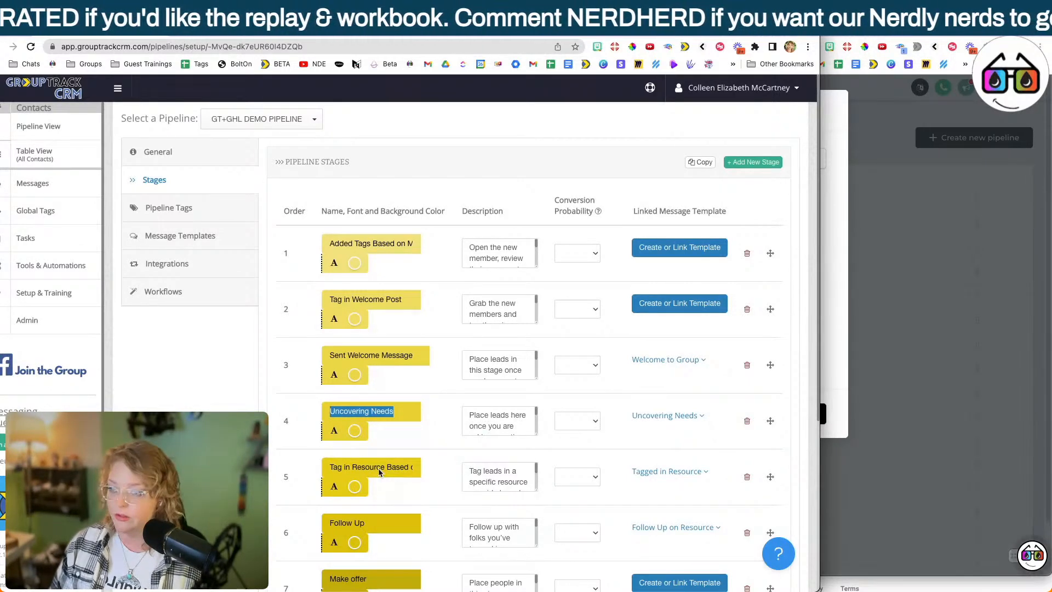
click(379, 472)
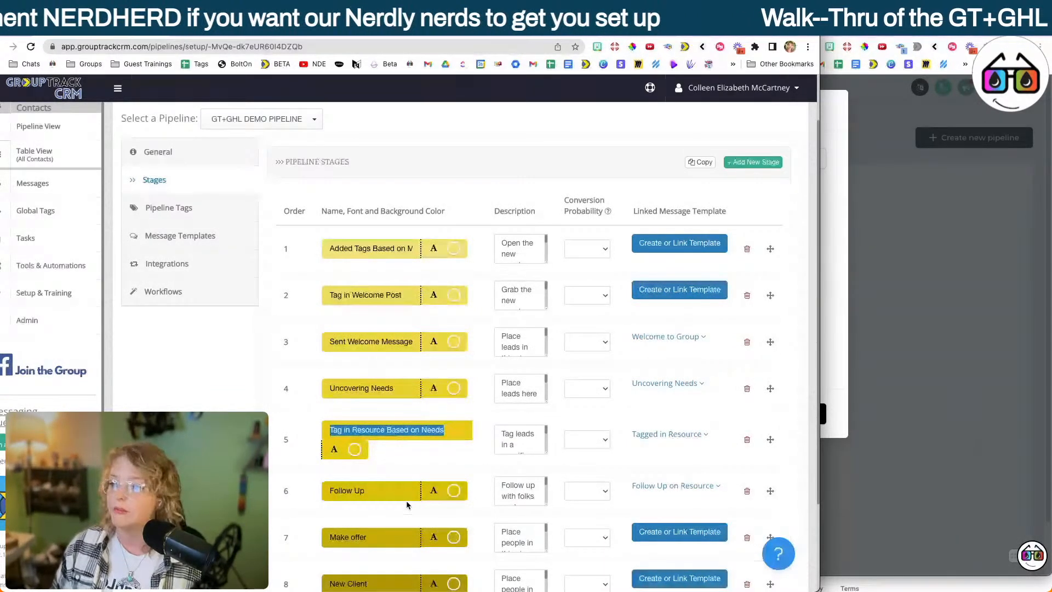
click(405, 493)
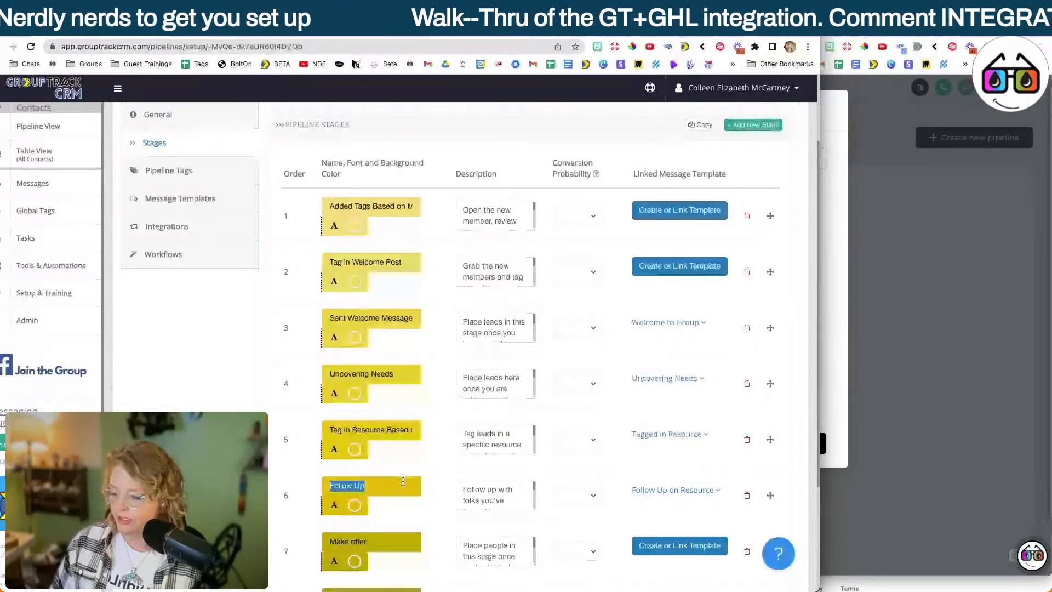
click(411, 532)
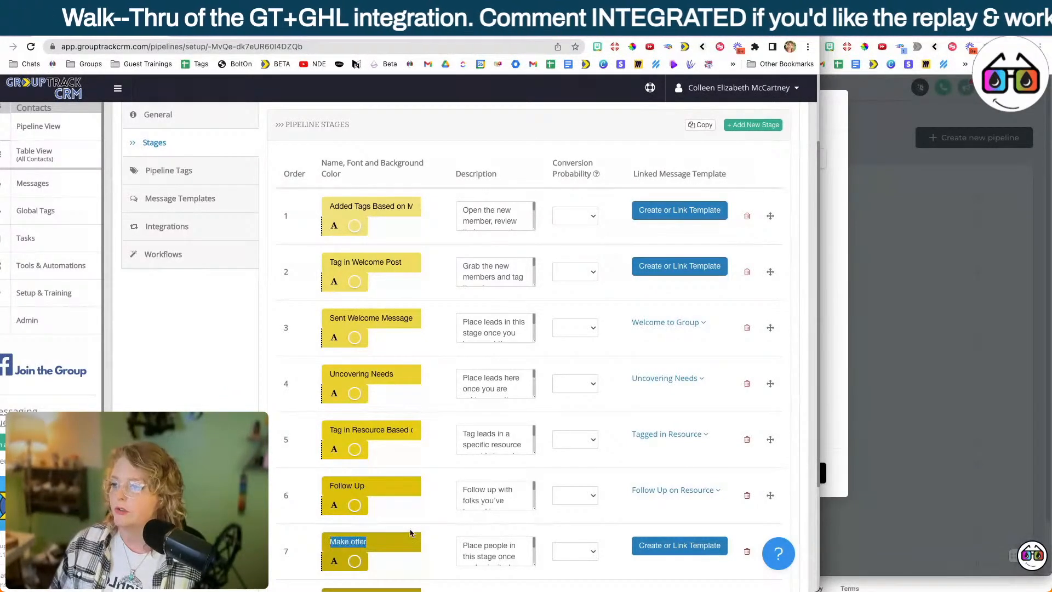
Copy the stage name New Client from GroupTrack CRM and add an eighth stage for it in the Nerdly pipeline.
scroll(370, 465, down, 3)
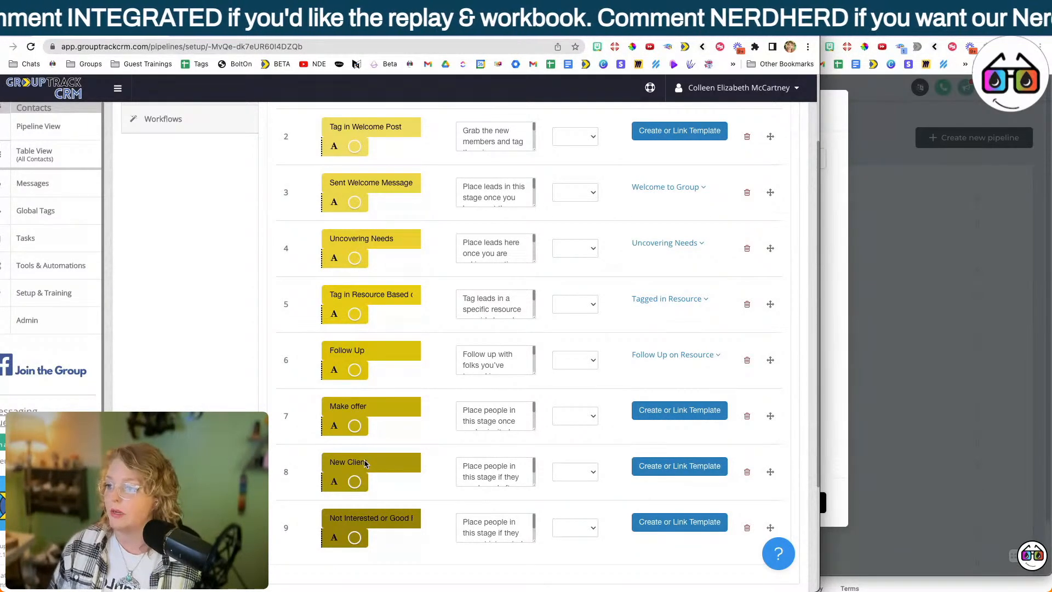
scroll(366, 464, down, 1)
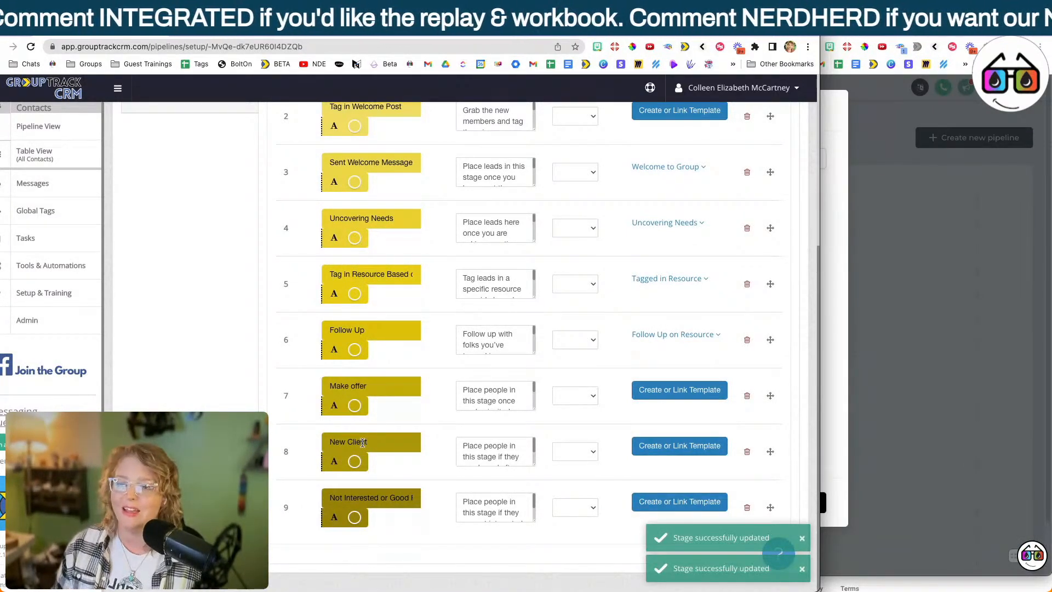
triple_click(362, 442)
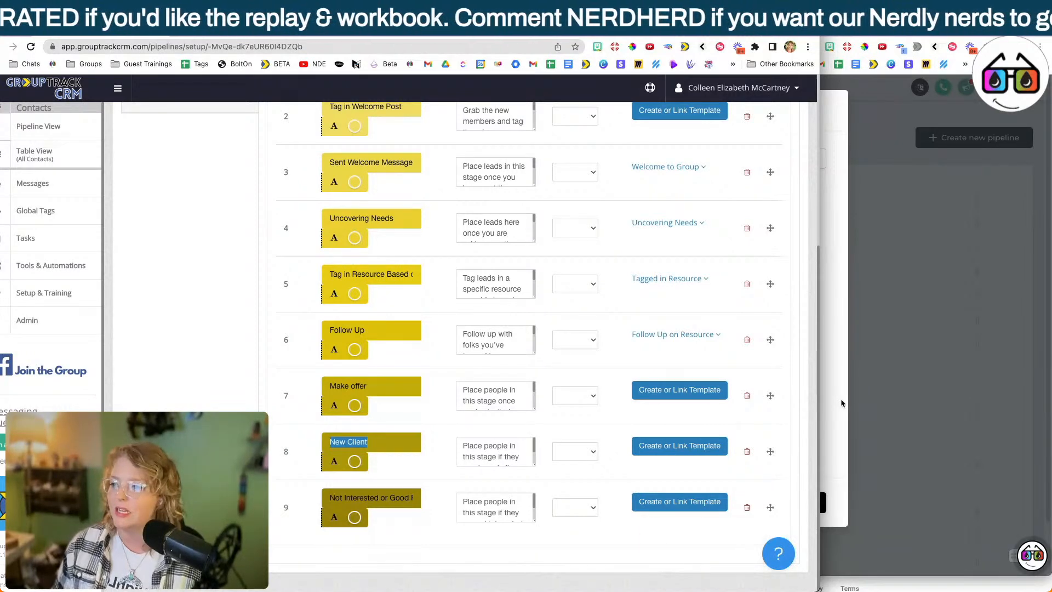
click(842, 403)
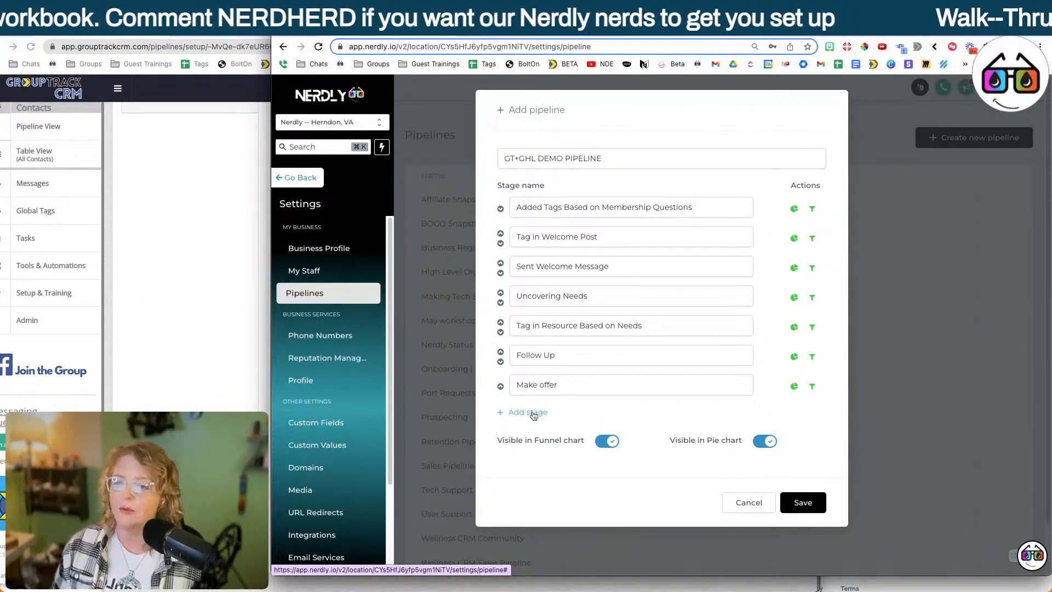
click(534, 416)
Copy Not Interested or Good Fit from GroupTrack CRM into a ninth stage of the Nerdly pipeline and save the pipeline.
click(241, 351)
triple_click(372, 493)
key(super+c)
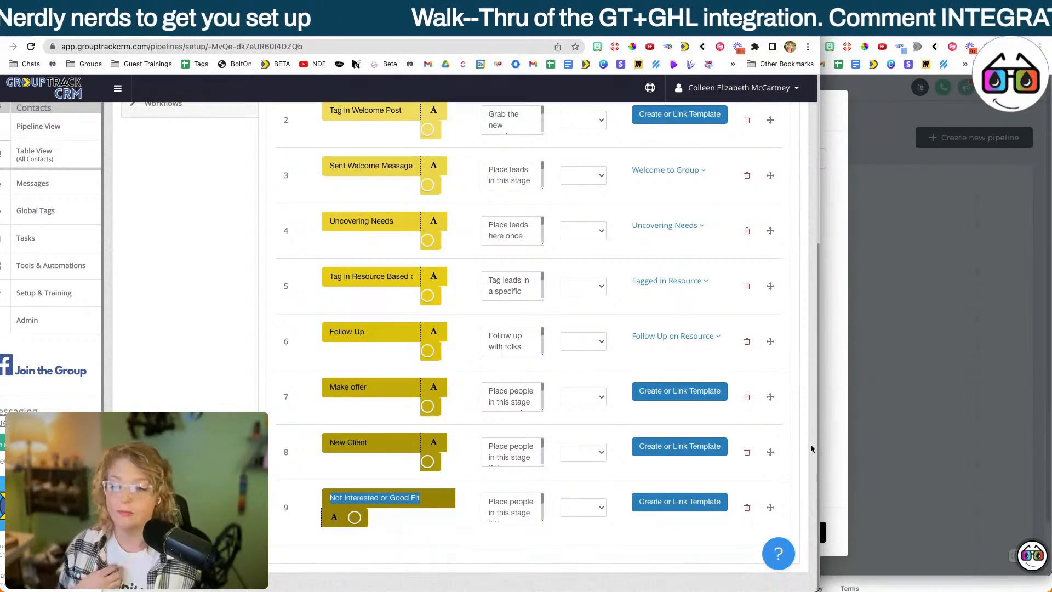
click(835, 444)
click(524, 442)
click(595, 442)
key(super+v)
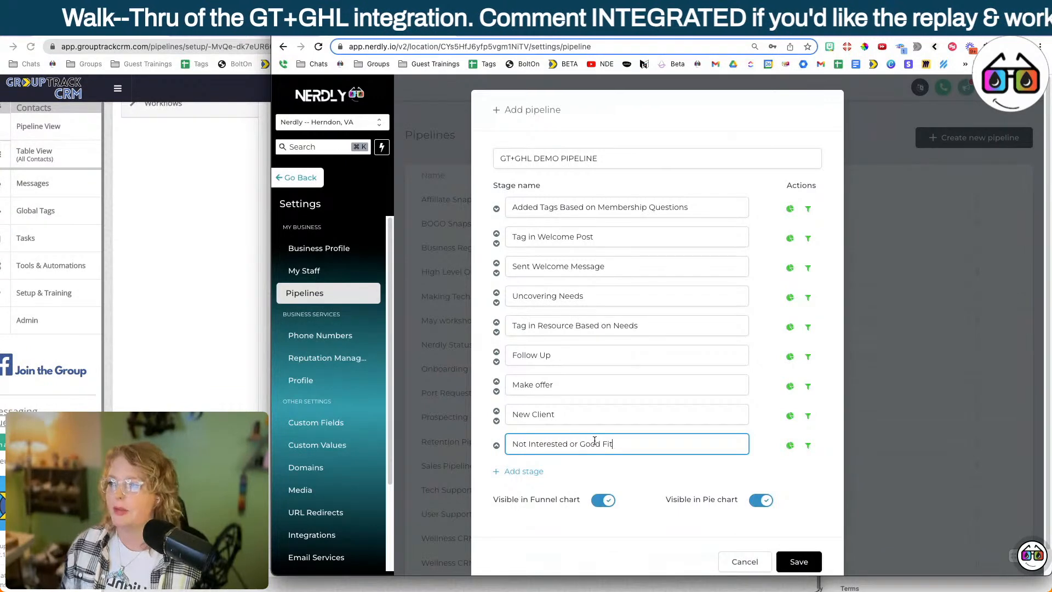
key(Return)
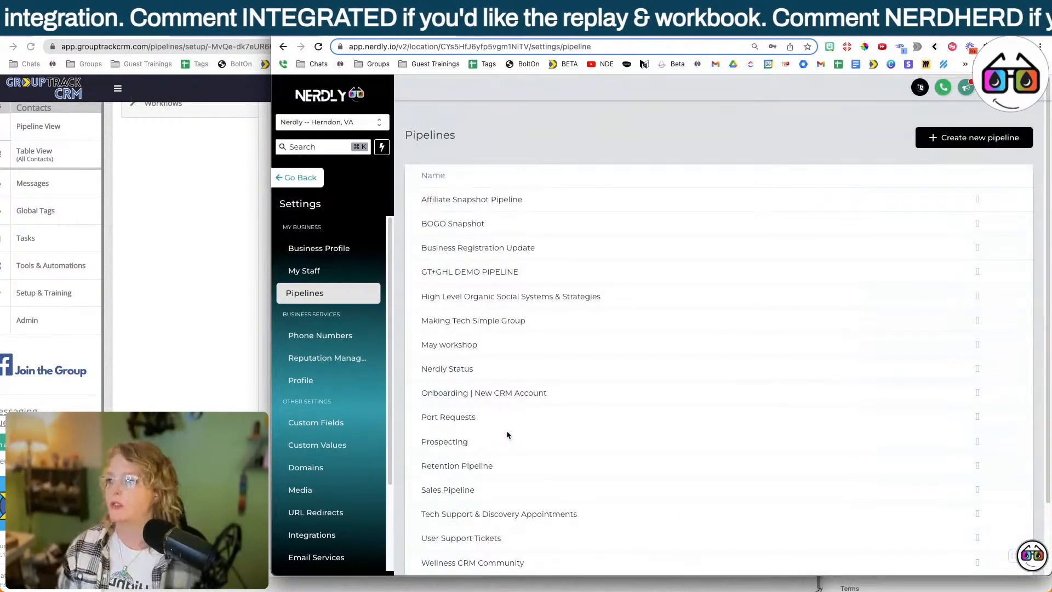
Copy the API key from Nerdly's business profile and submit it in a new GoHighLevel integration for the GroupTrack CRM demo pipeline.
click(355, 258)
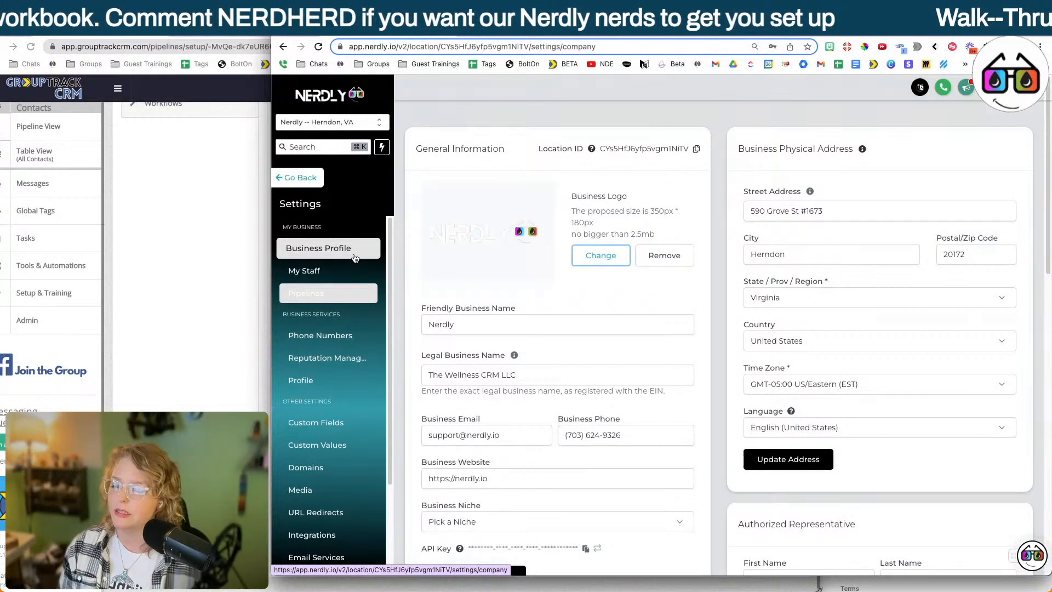
scroll(486, 337, down, 4)
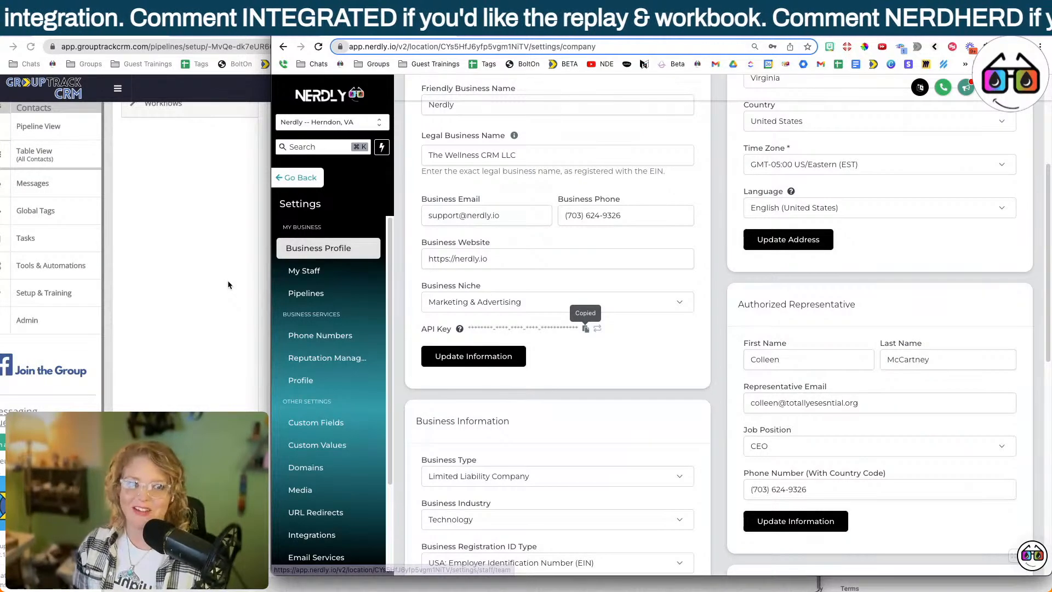
click(228, 281)
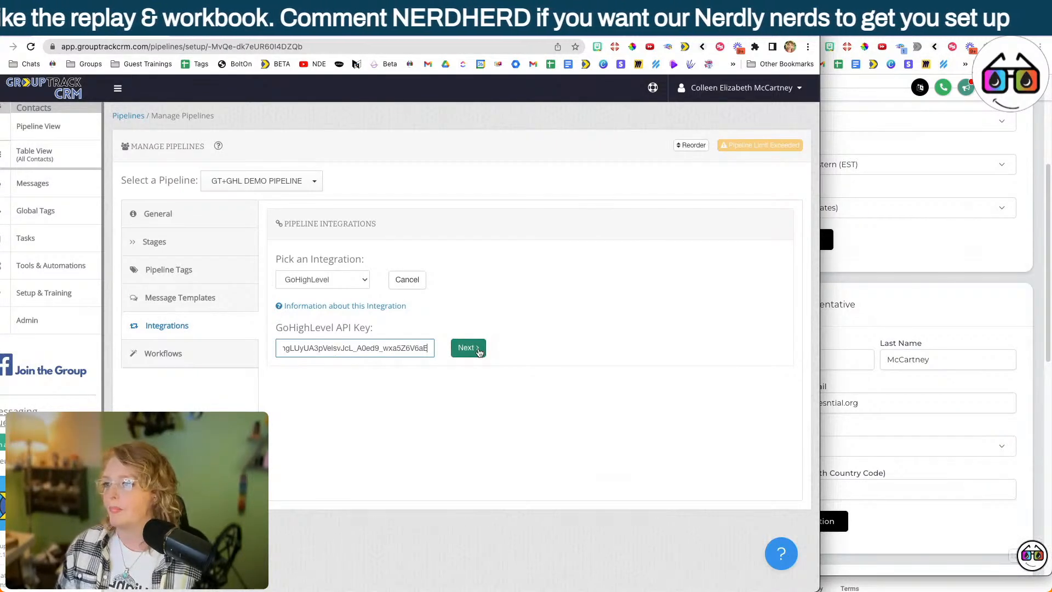
click(468, 349)
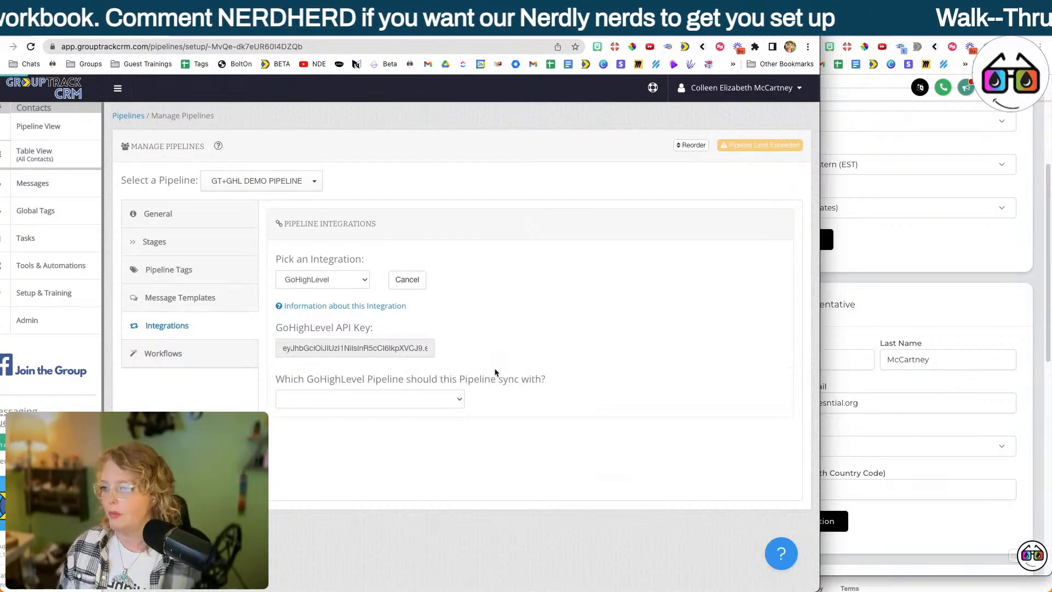
Sync the integration with GT+GHL DEMO PIPELINE, importing its stages, and include all available GoHighLevel tags in the sync.
click(377, 400)
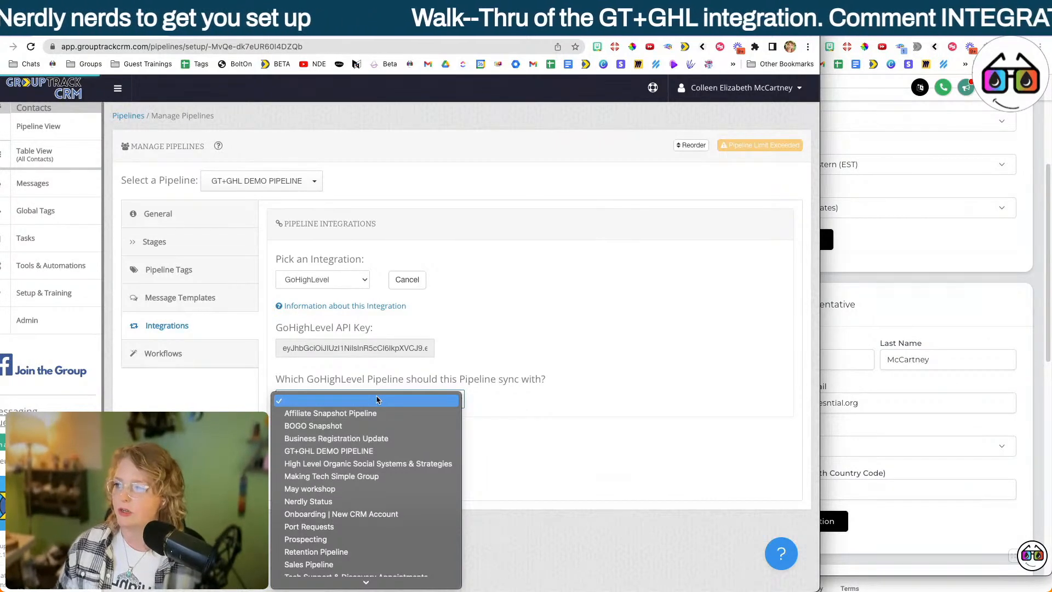
click(350, 451)
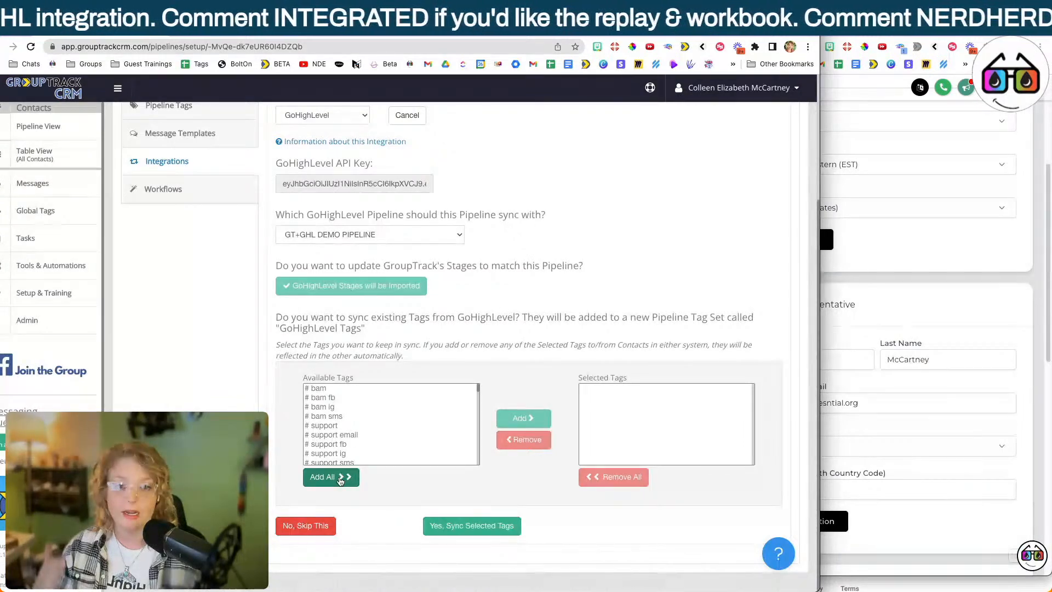
click(340, 481)
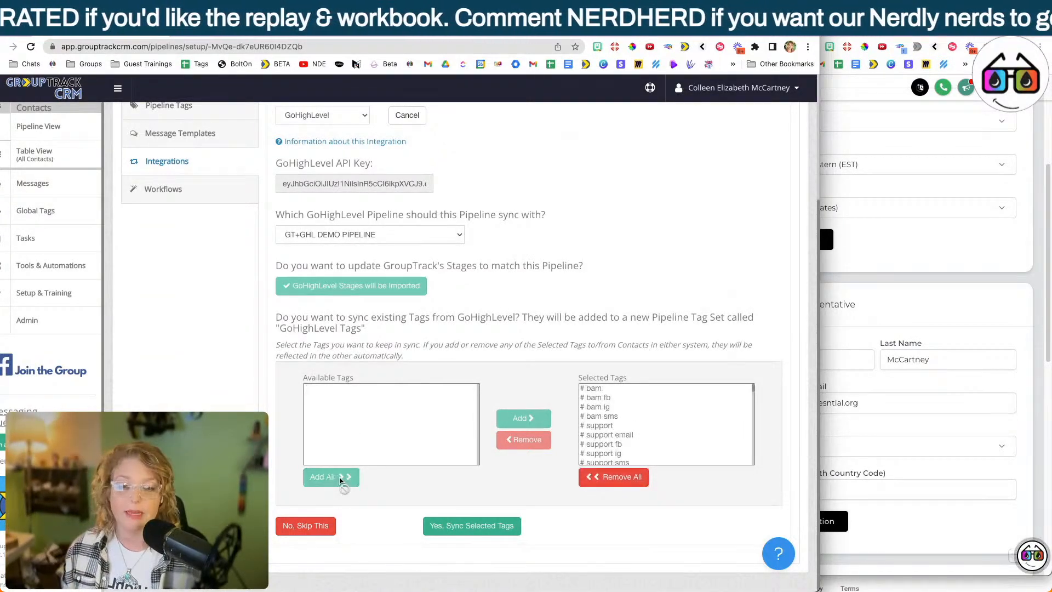
click(438, 527)
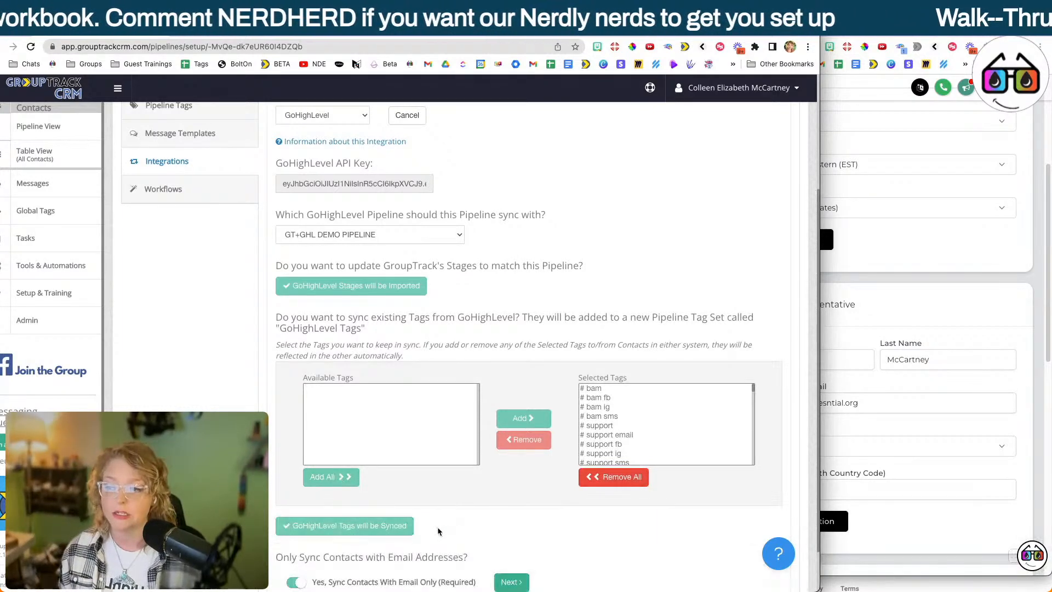
Accept syncing only contacts with email addresses and confirm the GroupTrack CRM Link custom field in GoHighLevel.
scroll(482, 530, down, 1)
click(520, 532)
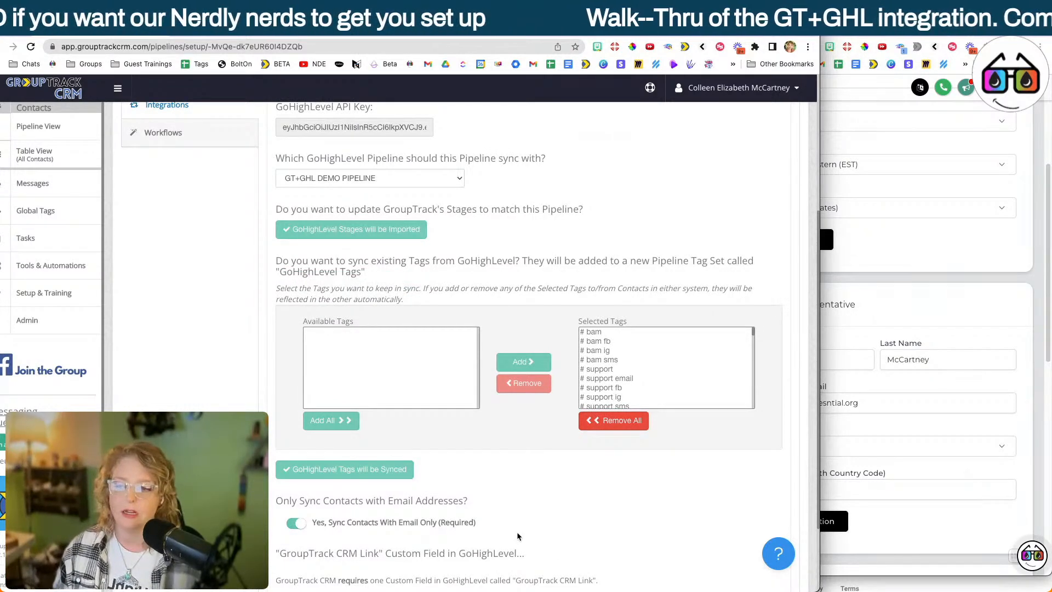
scroll(517, 536, down, 2)
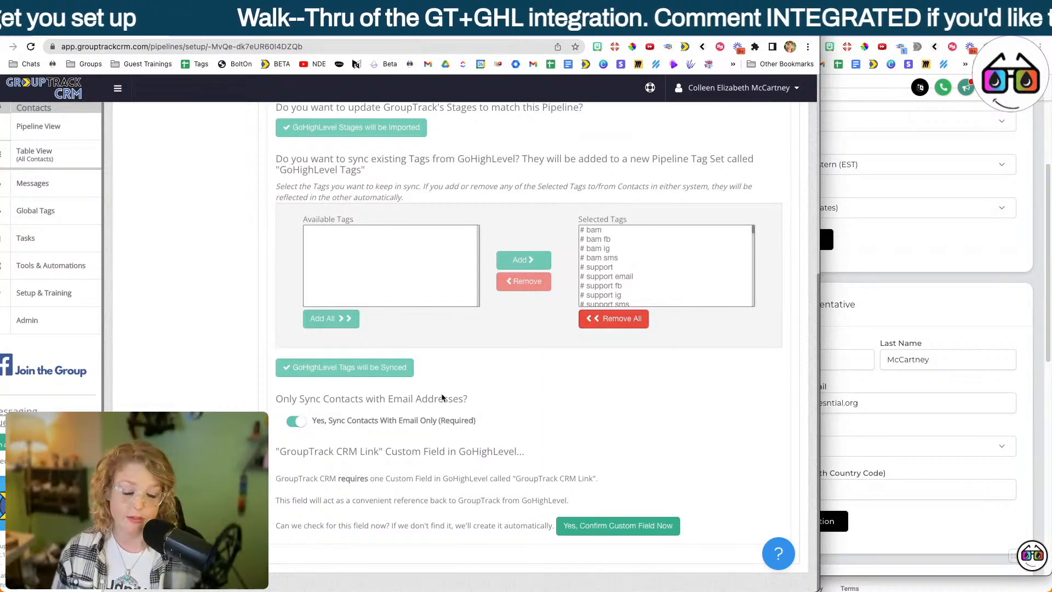
click(598, 529)
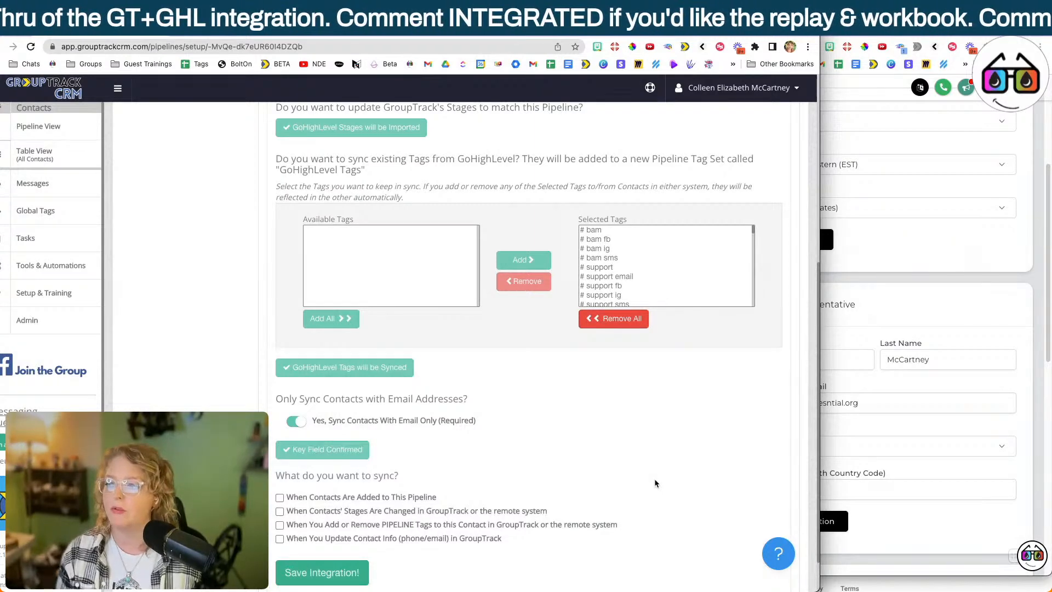
Enable syncing for added contacts, stage changes, pipeline tag changes and contact info updates, and save the integration.
scroll(654, 478, down, 2)
click(280, 447)
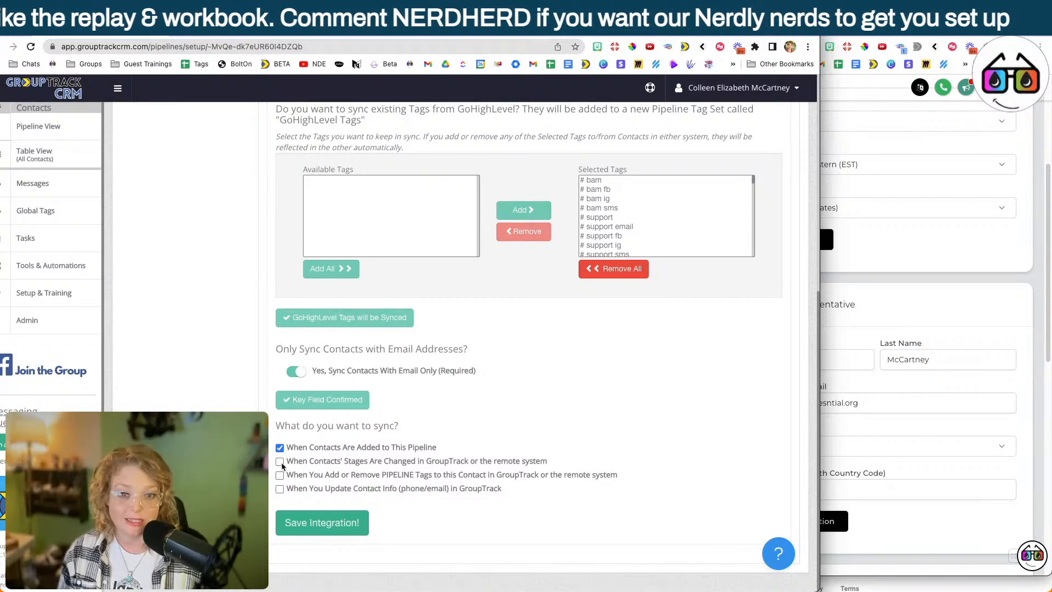
click(280, 488)
click(280, 475)
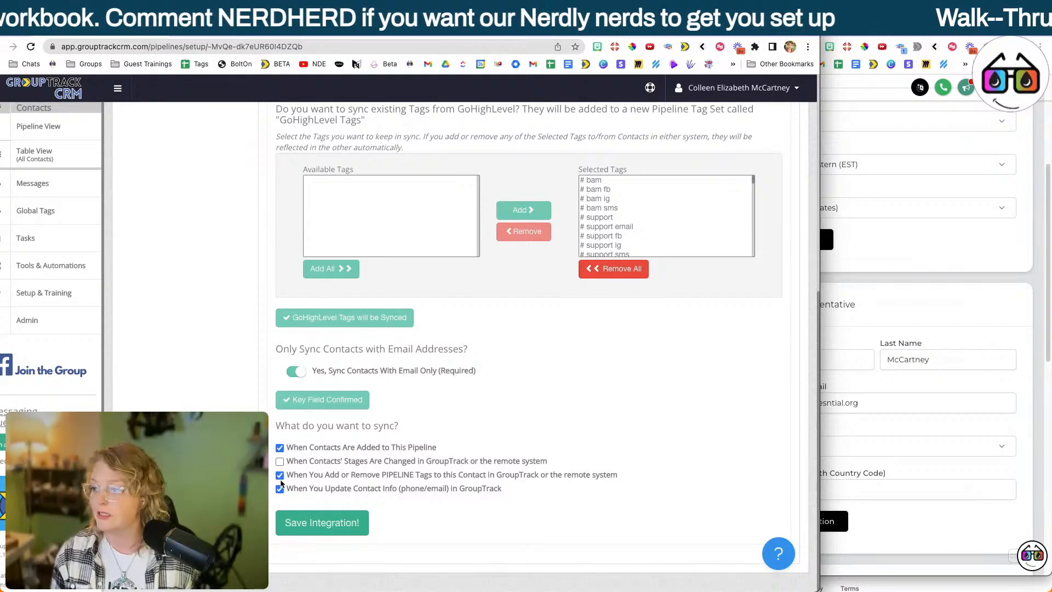
click(280, 461)
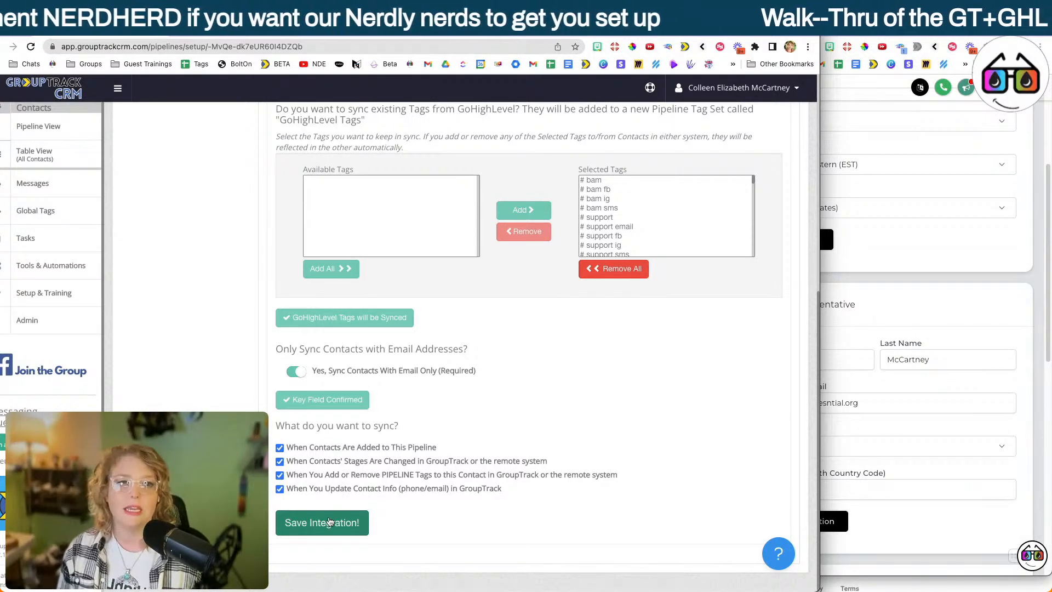
click(329, 522)
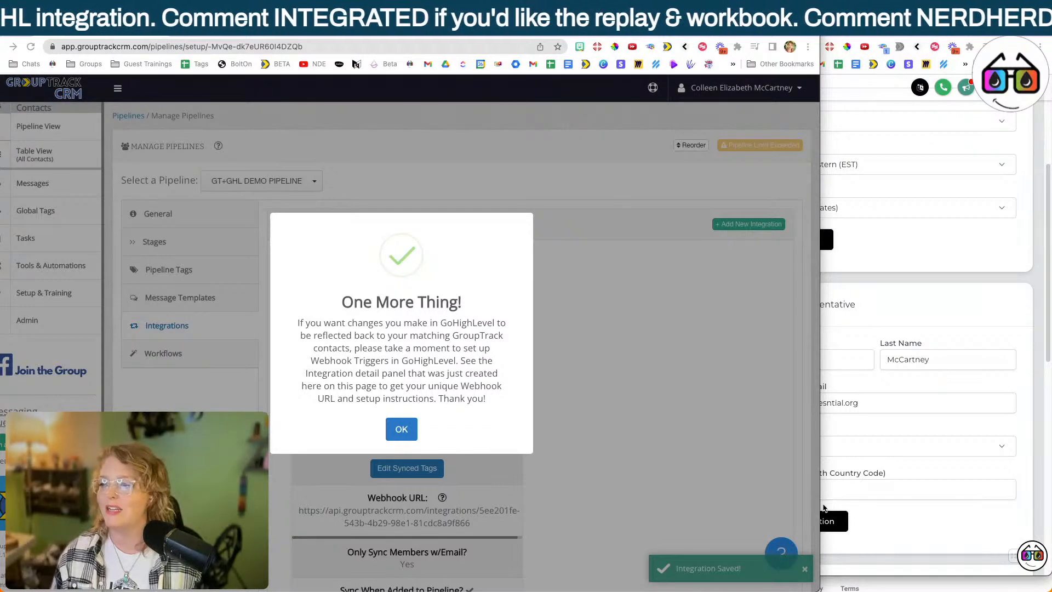
click(401, 429)
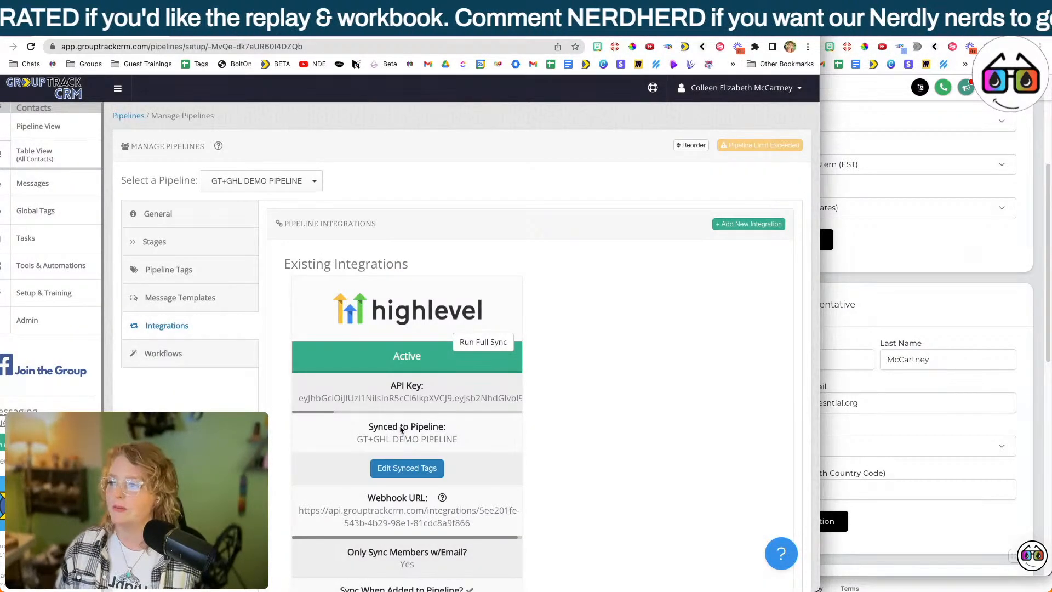
Copy the webhook URL of the saved highlevel integration in GroupTrack CRM and switch to Nerdly.
scroll(401, 429, down, 2)
triple_click(311, 417)
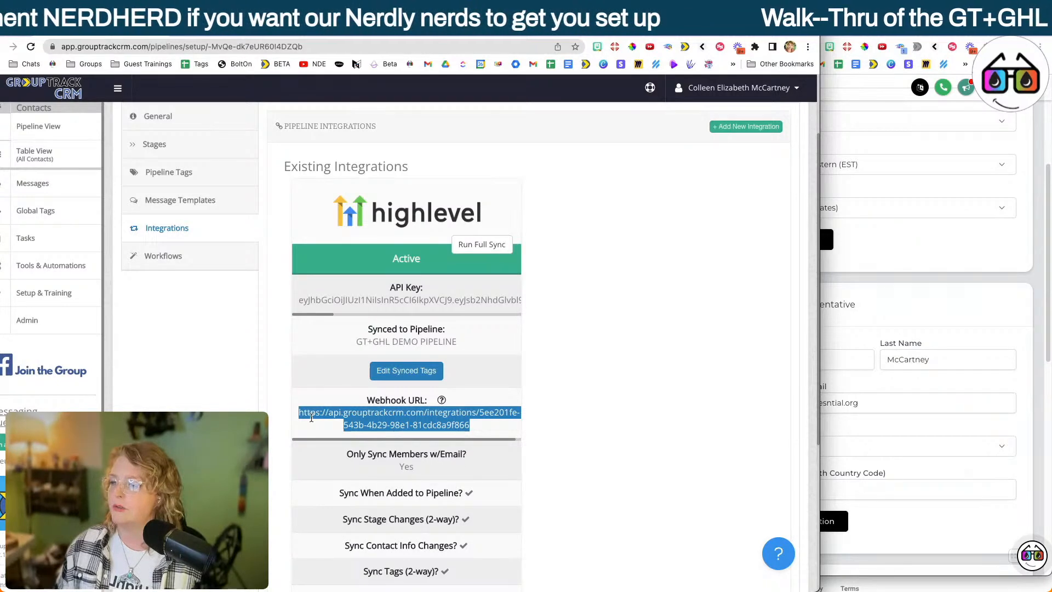
key(super+grave)
Leave the Nerdly settings and create a new automation workflow from scratch.
click(300, 179)
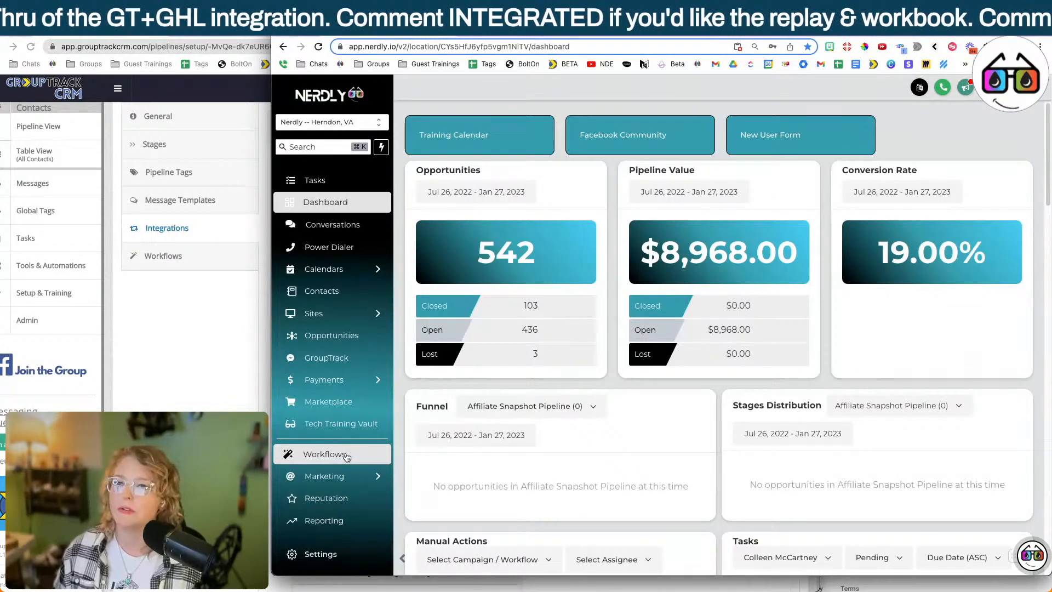
click(346, 457)
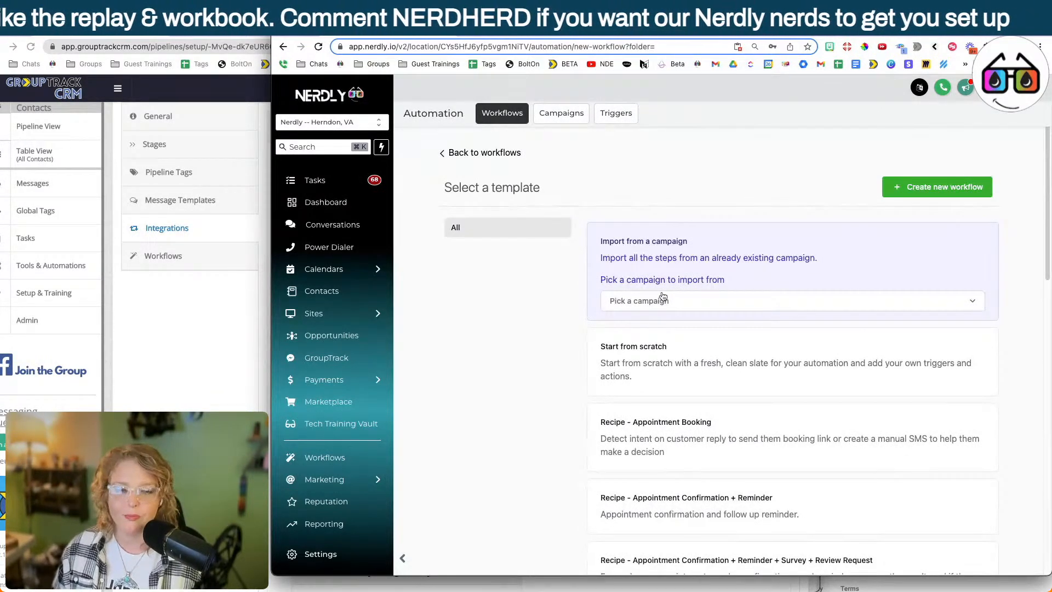
click(866, 375)
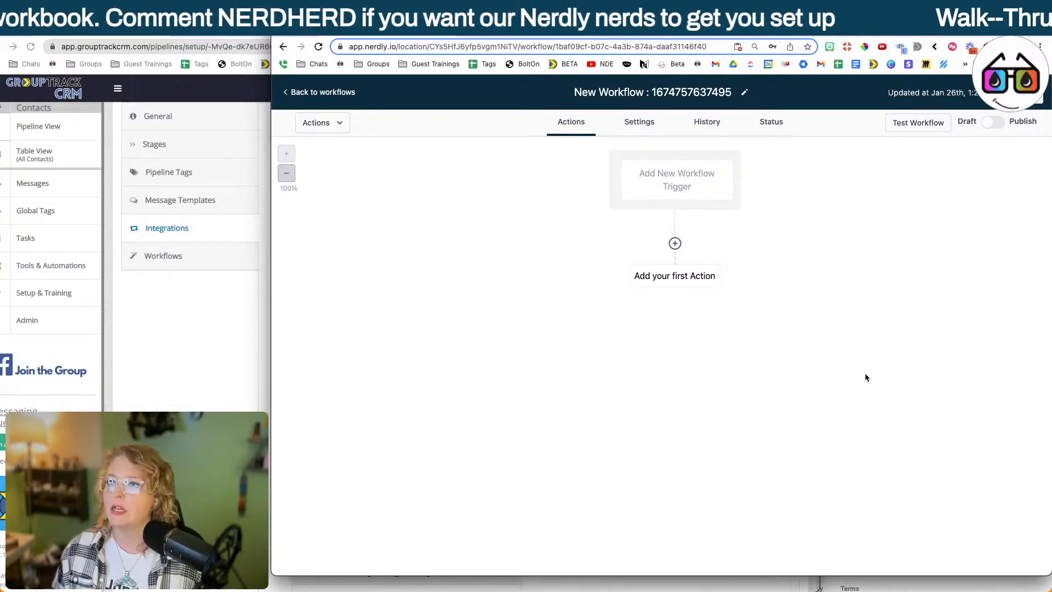
Rename the new workflow as "GT Webhook - GT+GHL DEMO PIPELINE".
click(674, 94)
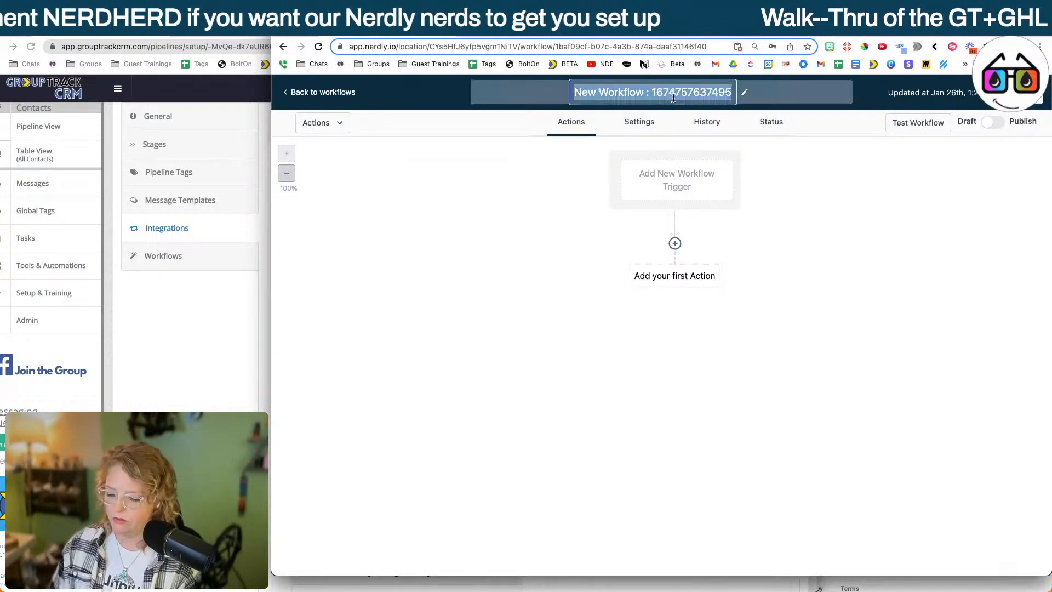
text(GT)
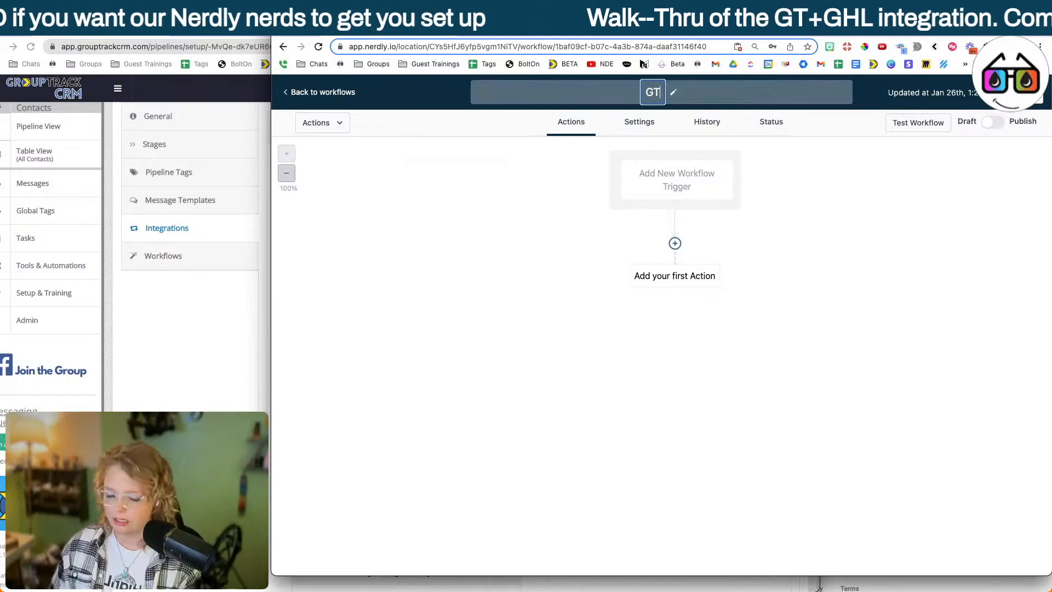
text( Webhool)
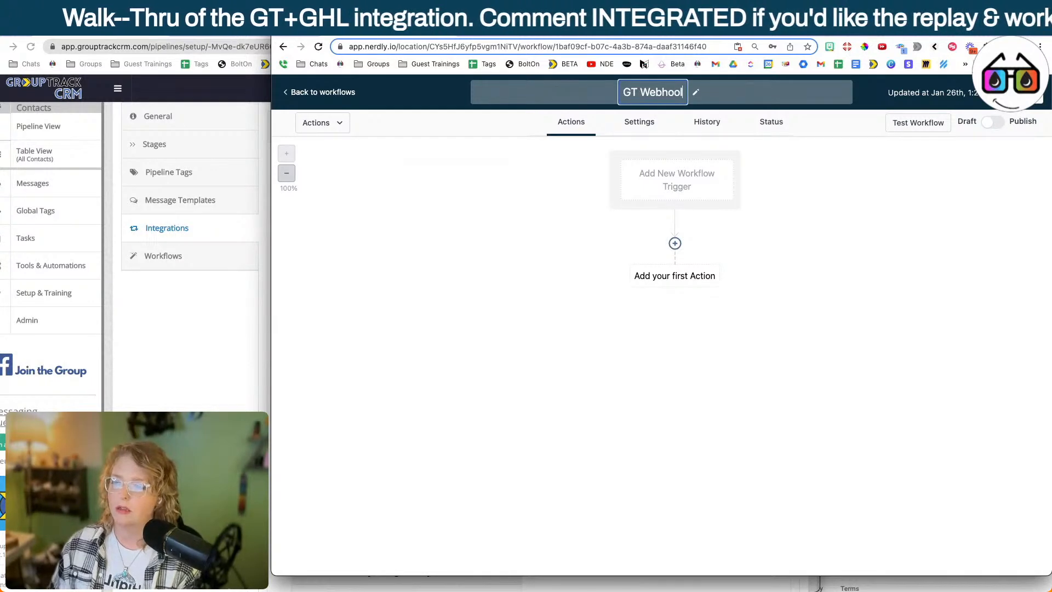
key(BackSpace)
text(k)
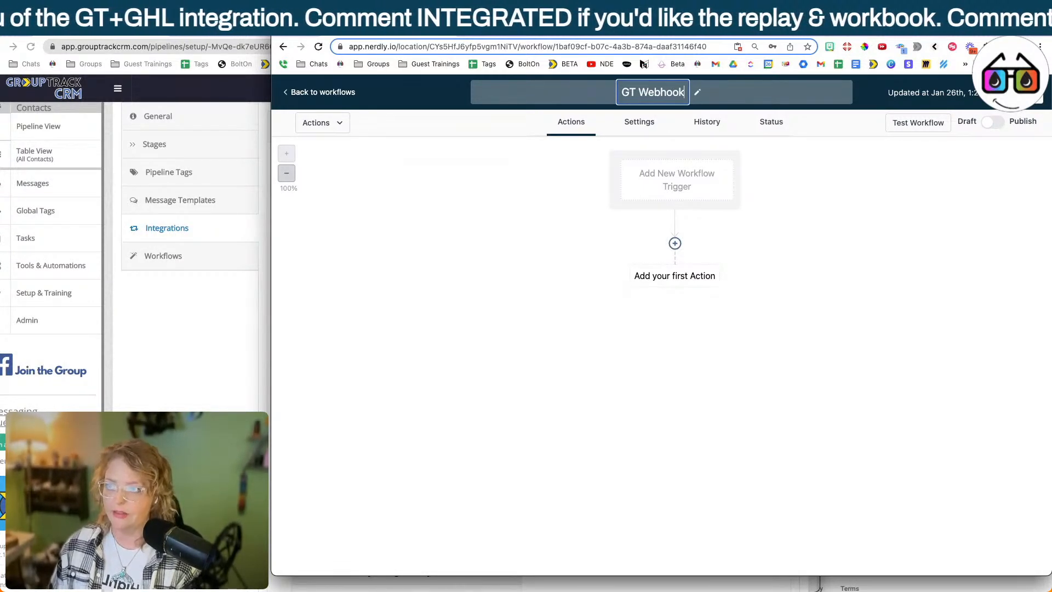
text( - GT+)
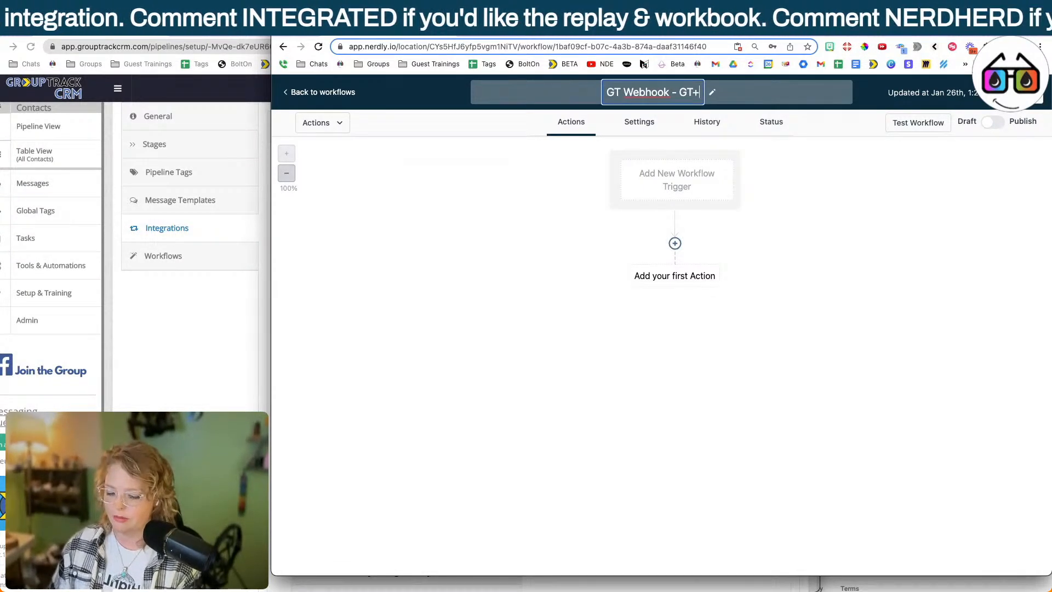
text(GHL DEMO PIPELINE)
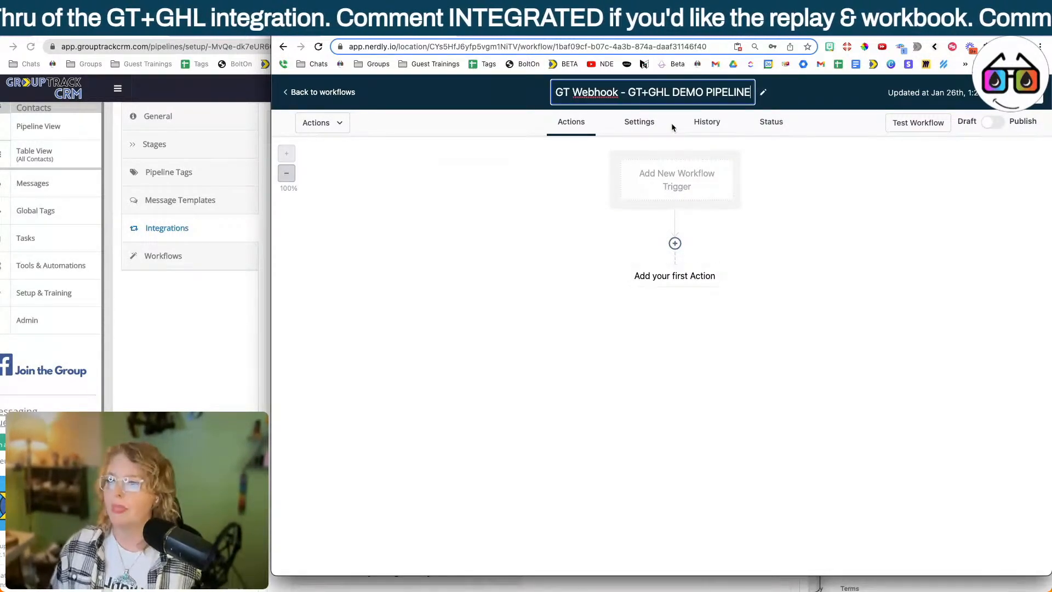
click(862, 176)
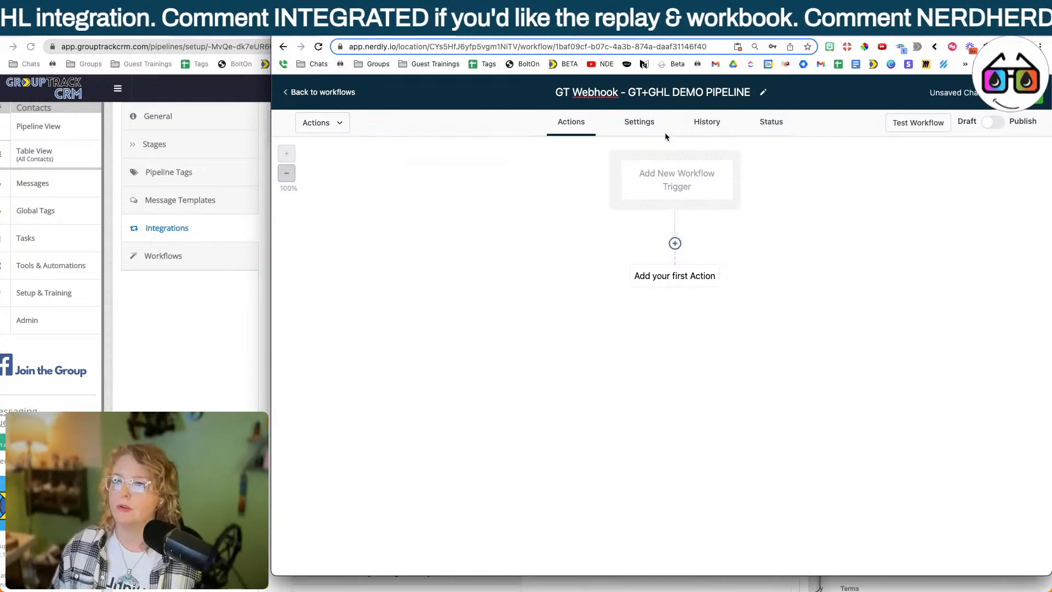
Enable Allow Multiple and Auto Mark as Read in the workflow's settings and return to its actions.
click(664, 131)
click(612, 467)
scroll(611, 471, down, 3)
click(622, 515)
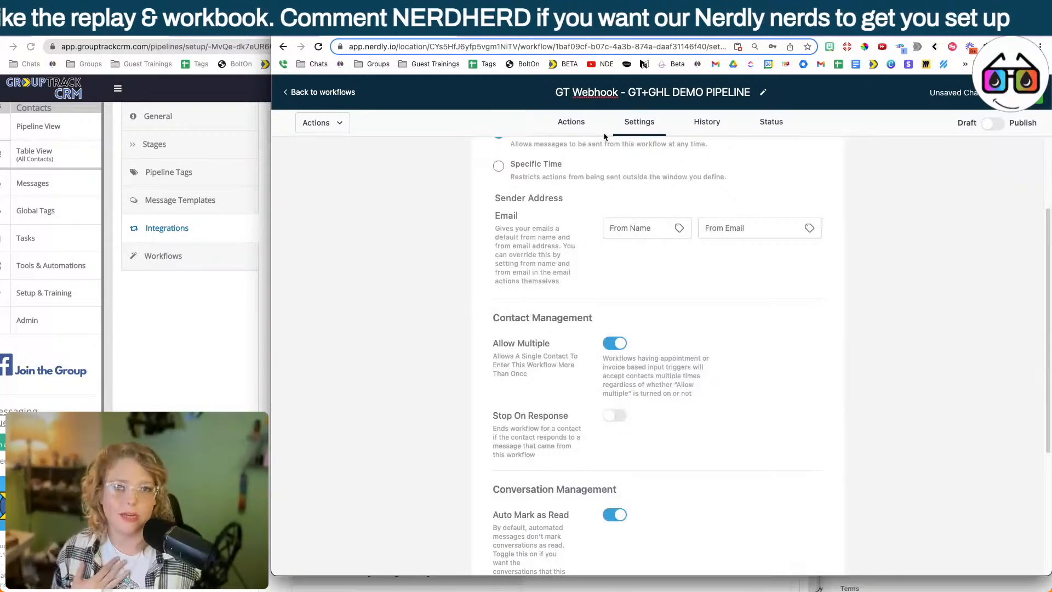
click(585, 126)
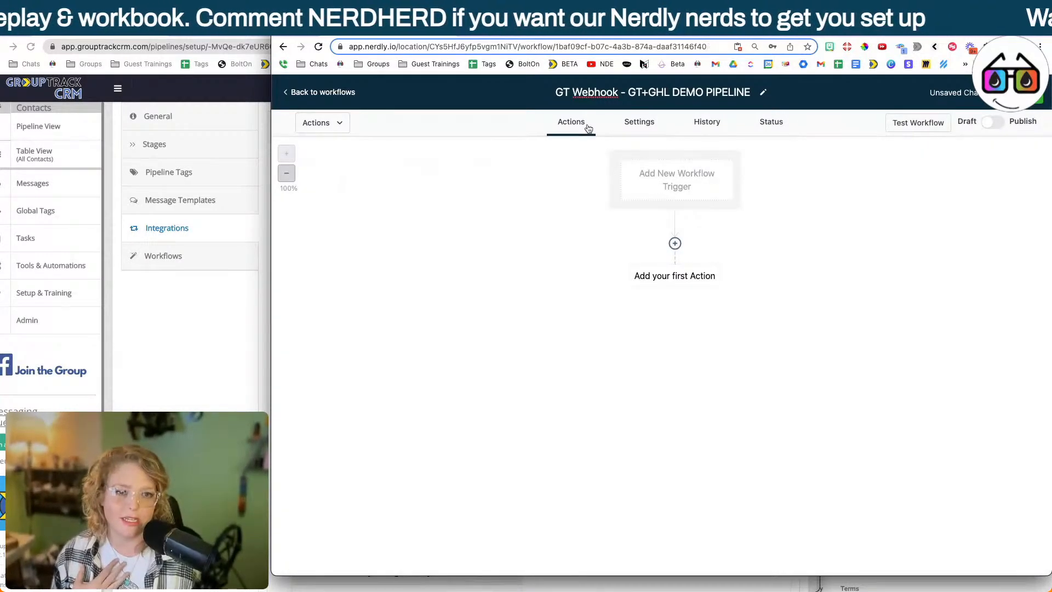
Add a Pipeline Stage Changed trigger filtered to In pipeline GT+GHL DEMO PIPELINE.
click(682, 181)
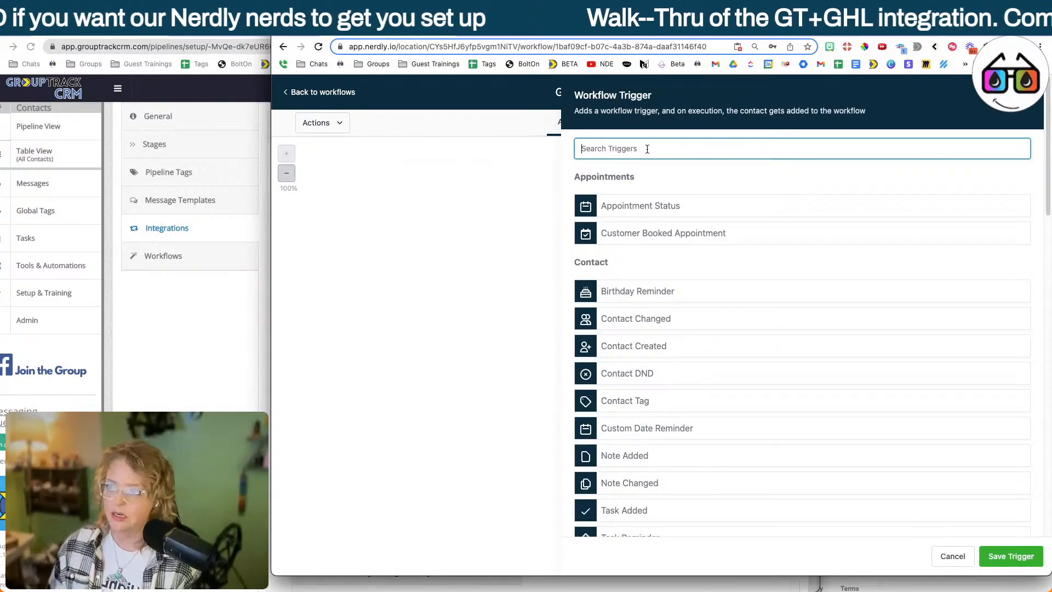
text(stag)
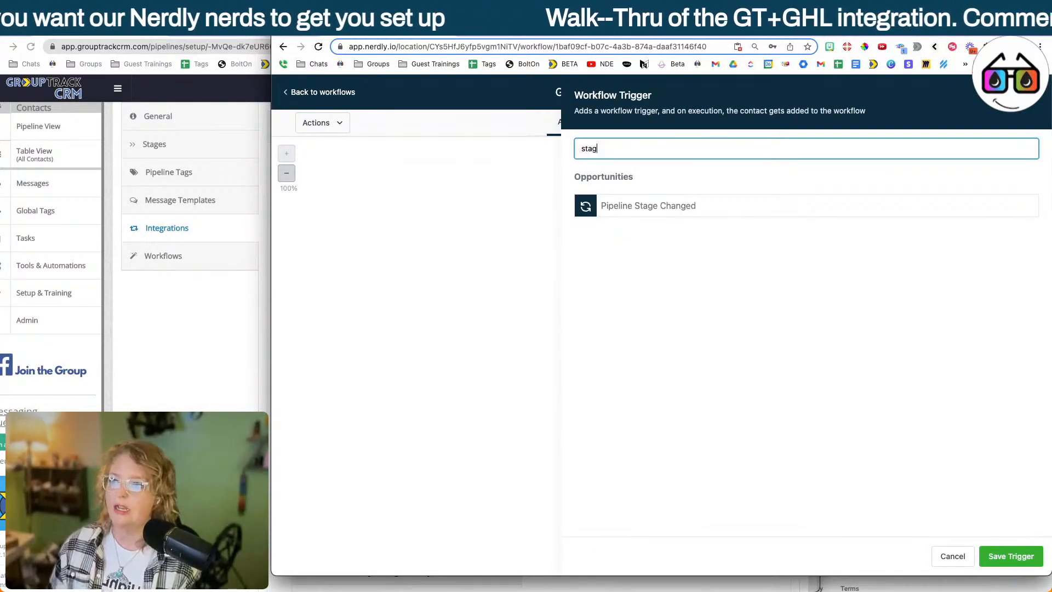
click(707, 212)
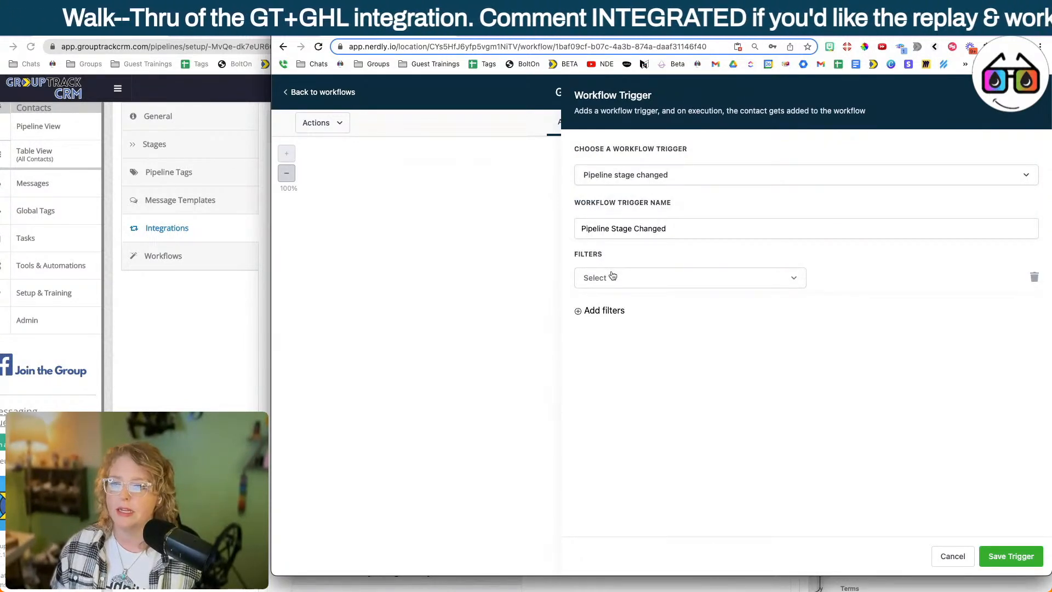
click(612, 276)
click(609, 318)
click(848, 277)
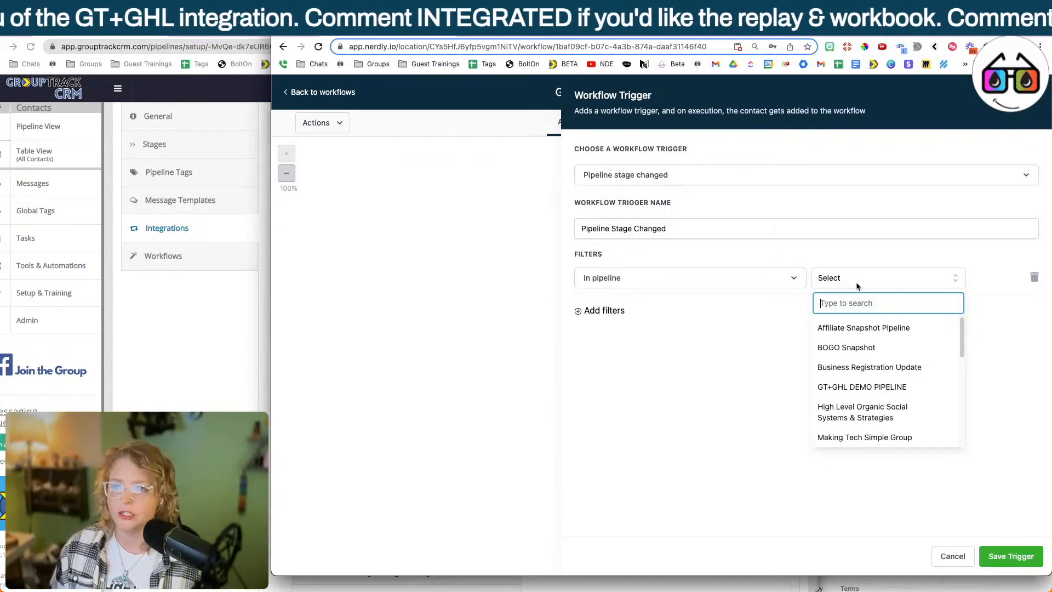
click(877, 387)
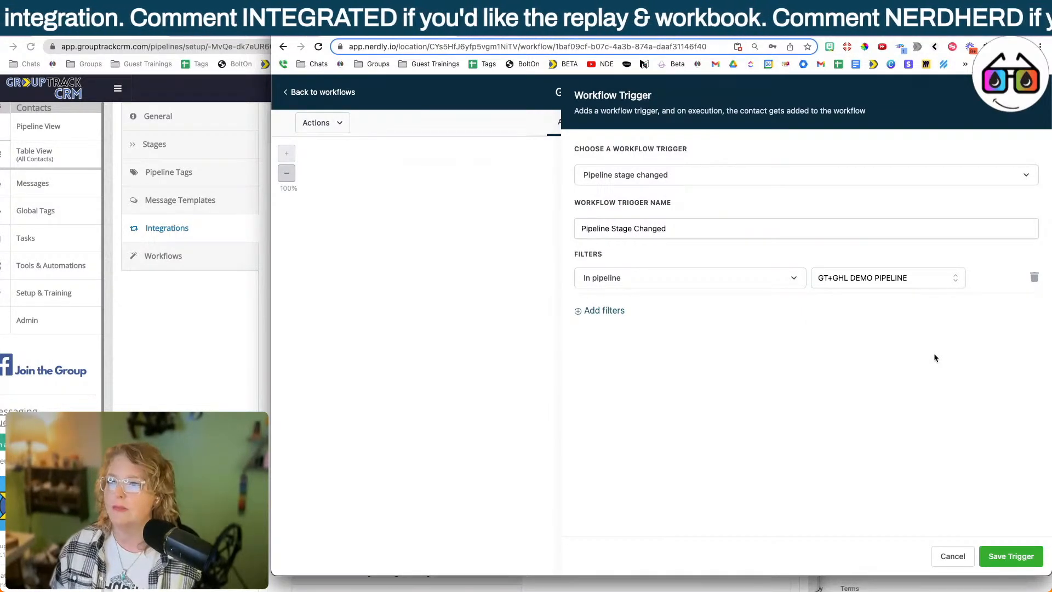
Name the trigger "GT+GHLDEMO Pipeline Stage Changed" and save it.
click(582, 228)
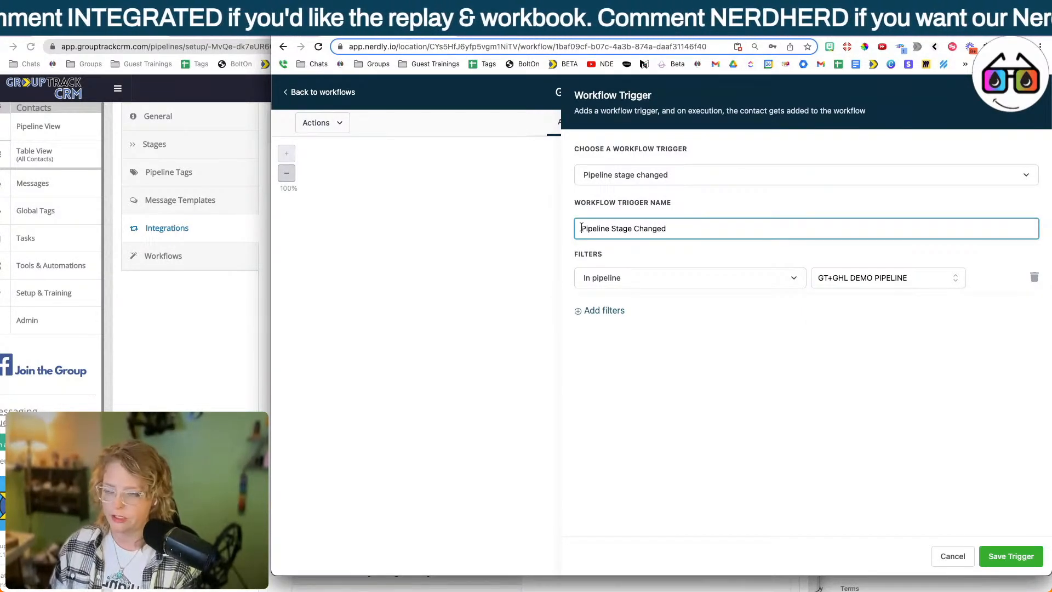
text(GT+GHLDEMO)
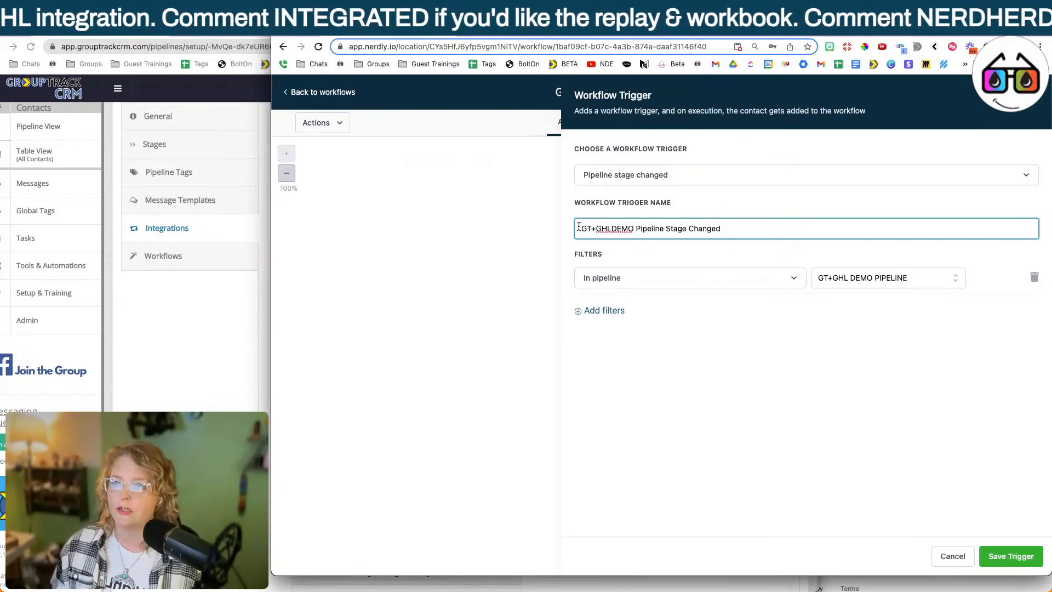
click(1008, 556)
Add a second workflow trigger of type Contact Tag without filters and save it.
click(701, 212)
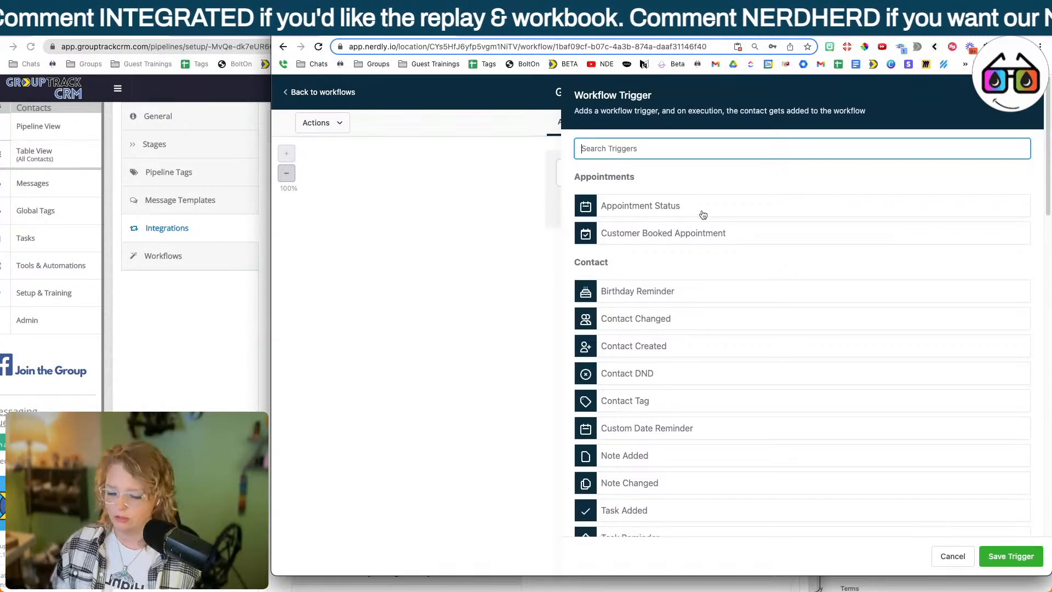
text(tag)
click(678, 208)
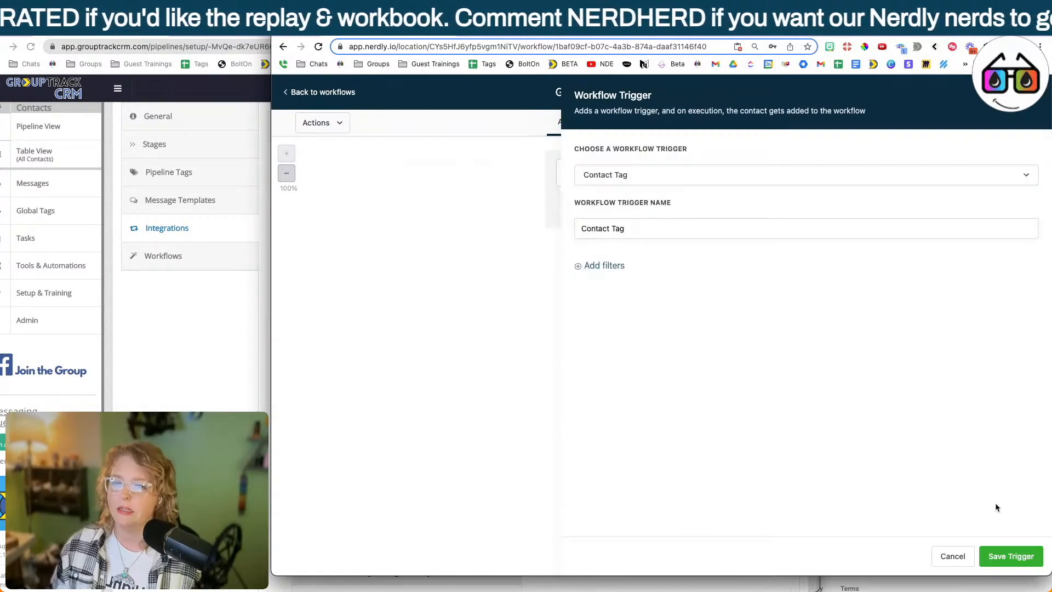
click(1010, 556)
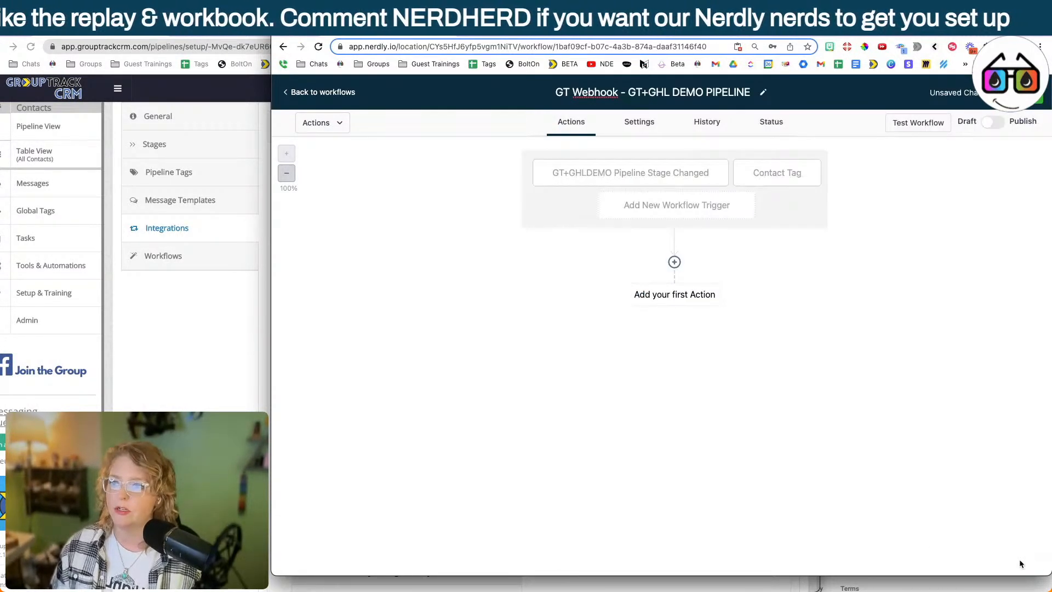
Add a POST Webhook action using the copied GroupTrack CRM webhook URL, and publish and save the workflow.
click(688, 295)
text(web)
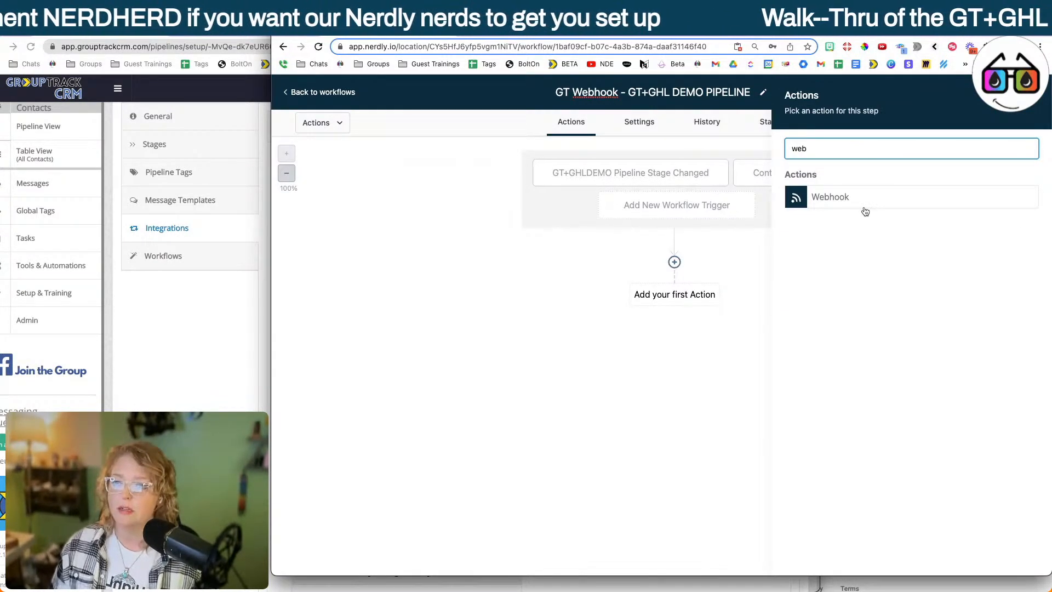
click(865, 212)
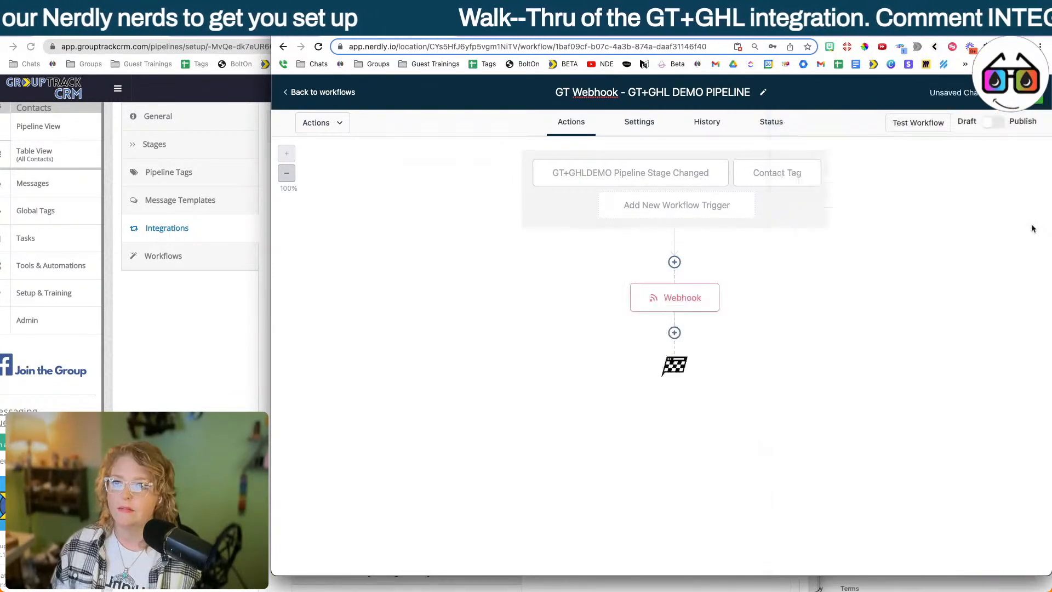
click(993, 122)
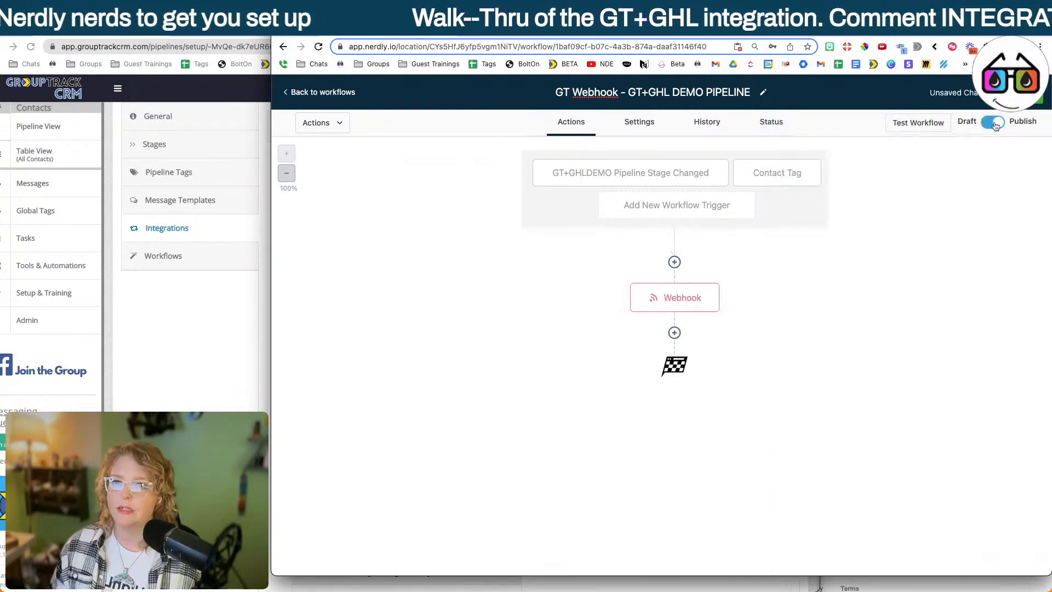
click(1028, 103)
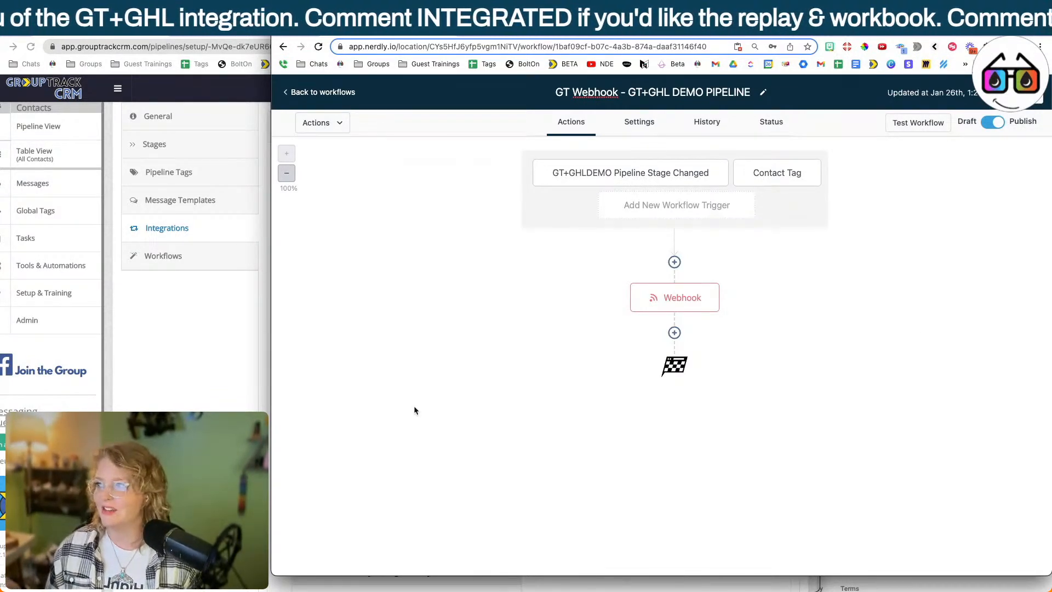
Switch to GroupTrack CRM and review the existing highlevel integration's sync options.
key(super+grave)
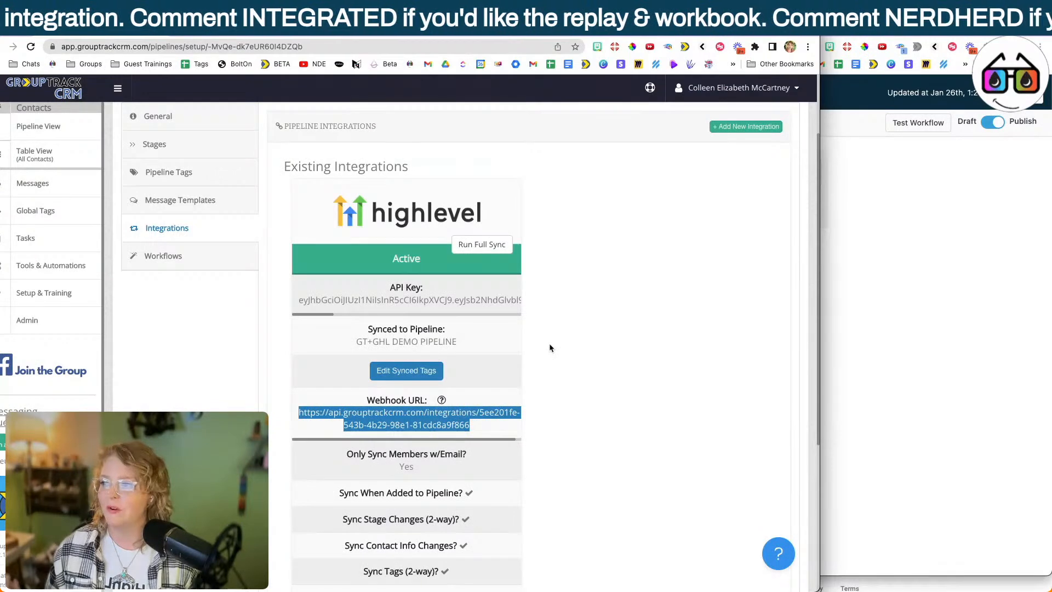
scroll(549, 343, down, 3)
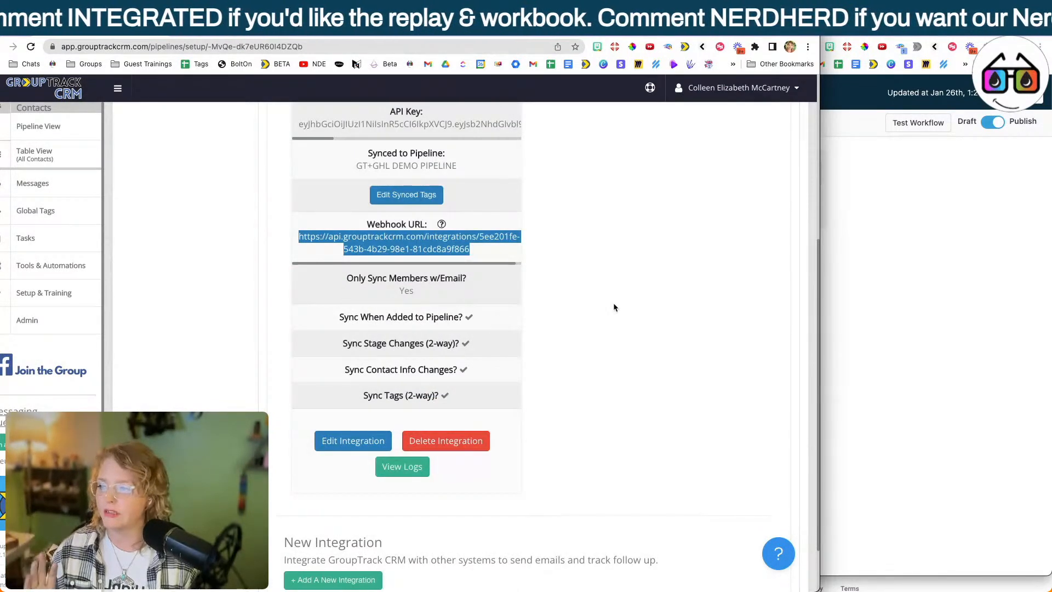